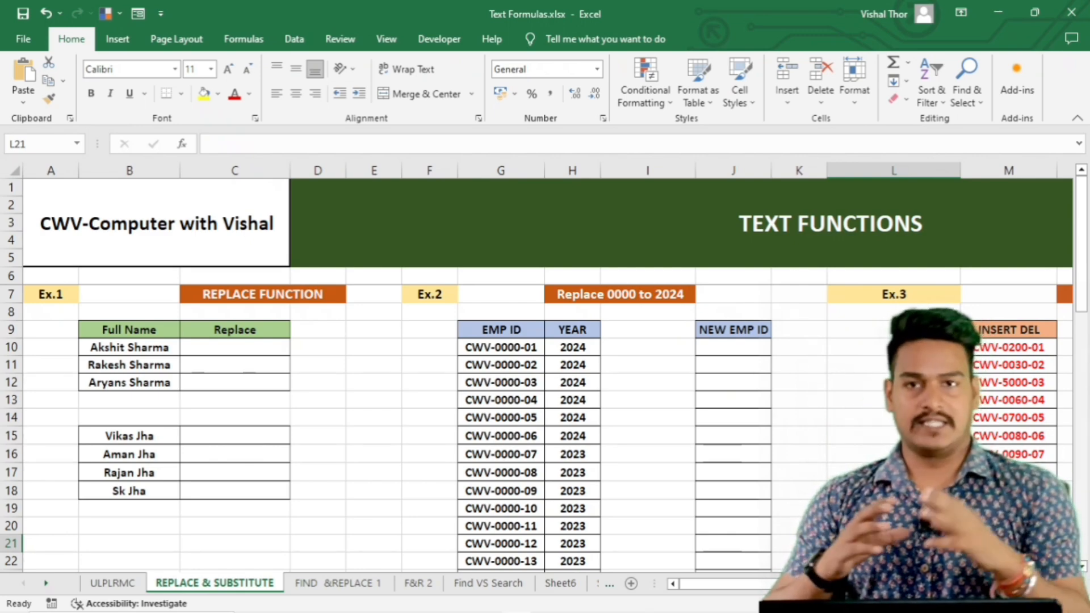
- Fill C10:C12 with a REPLACE formula on B10, start 8, length 6, substituting the new surname as quoted text
{"action": "left_click", "coordinate": [200, 402]}
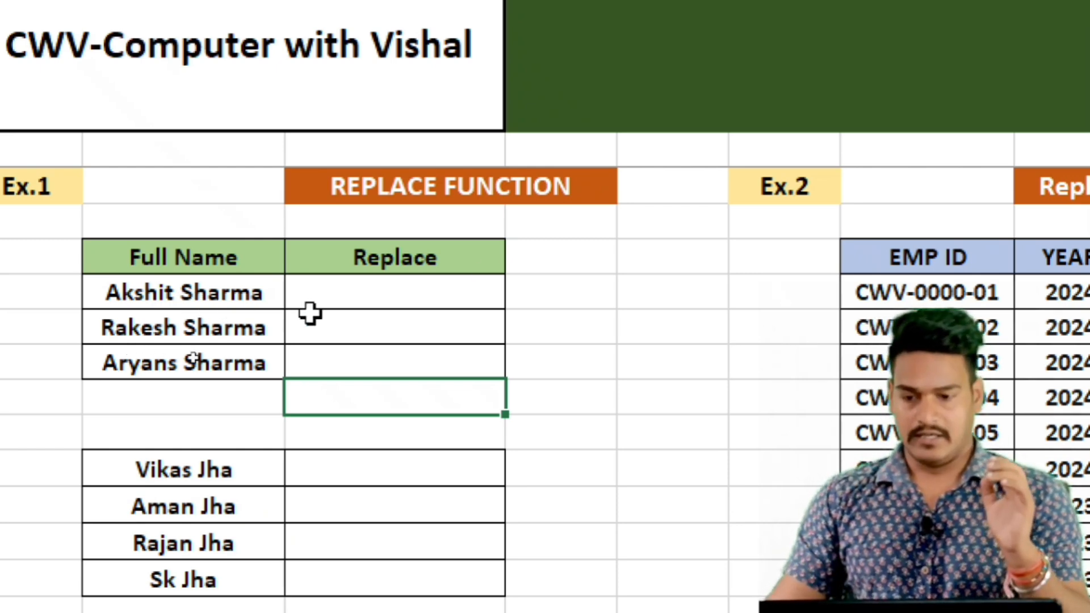
{"action": "left_click_drag", "start_coordinate": [428, 300], "coordinate": [386, 369]}
{"action": "type", "text": "="}
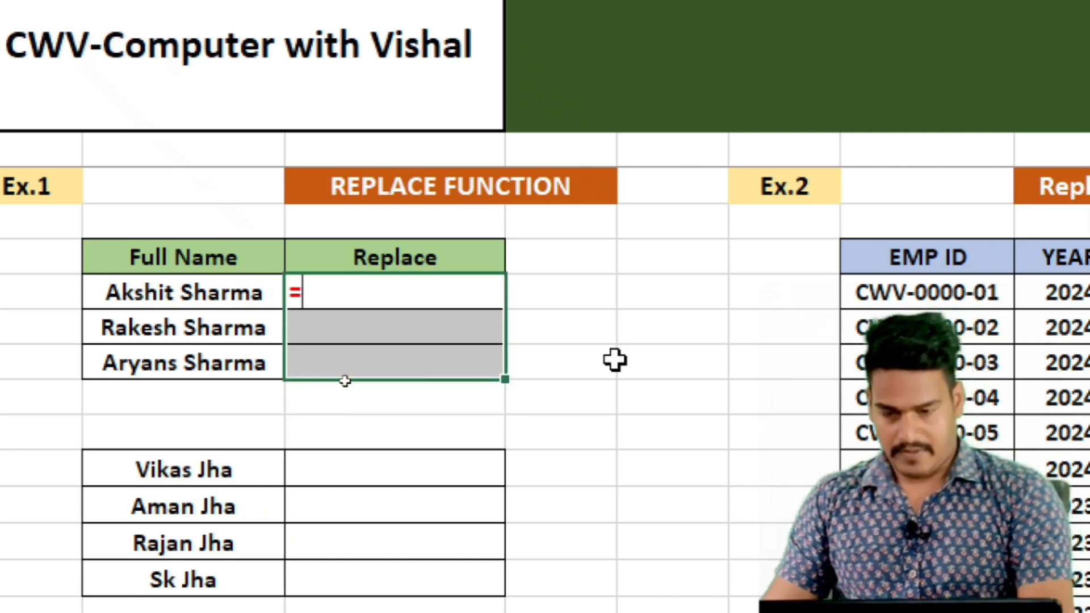
{"action": "type", "text": "replace("}
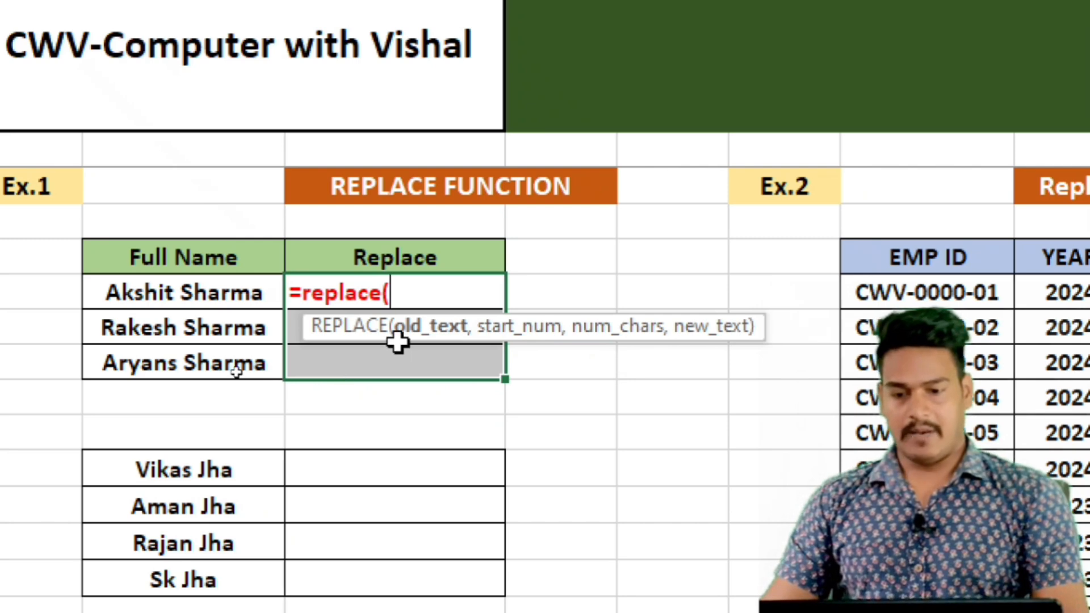
{"action": "left_click", "coordinate": [206, 292]}
{"action": "type", "text": ",8"}
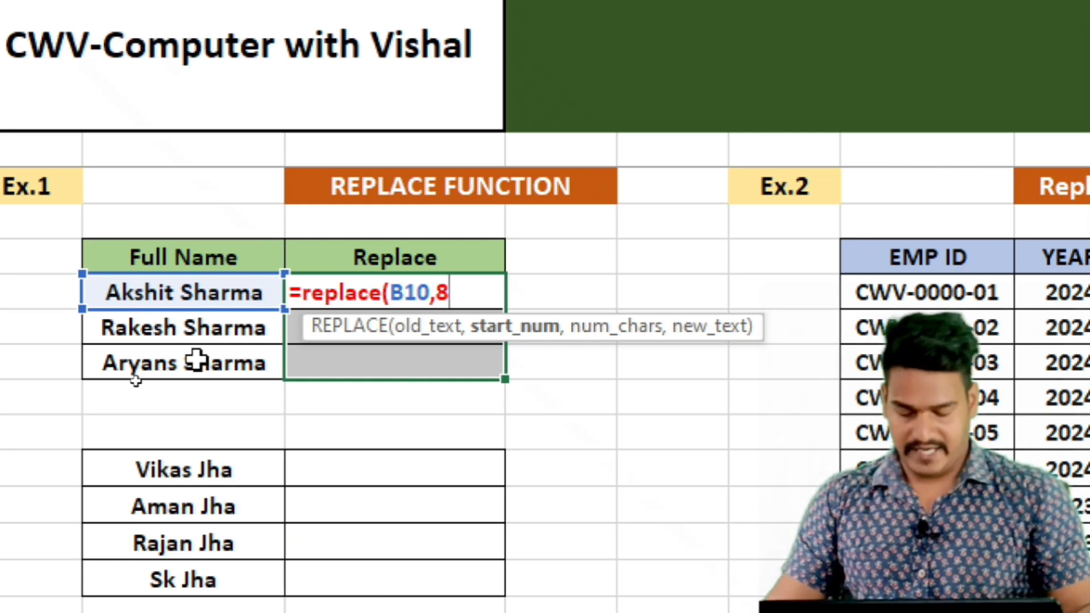
{"action": "type", "text": ","}
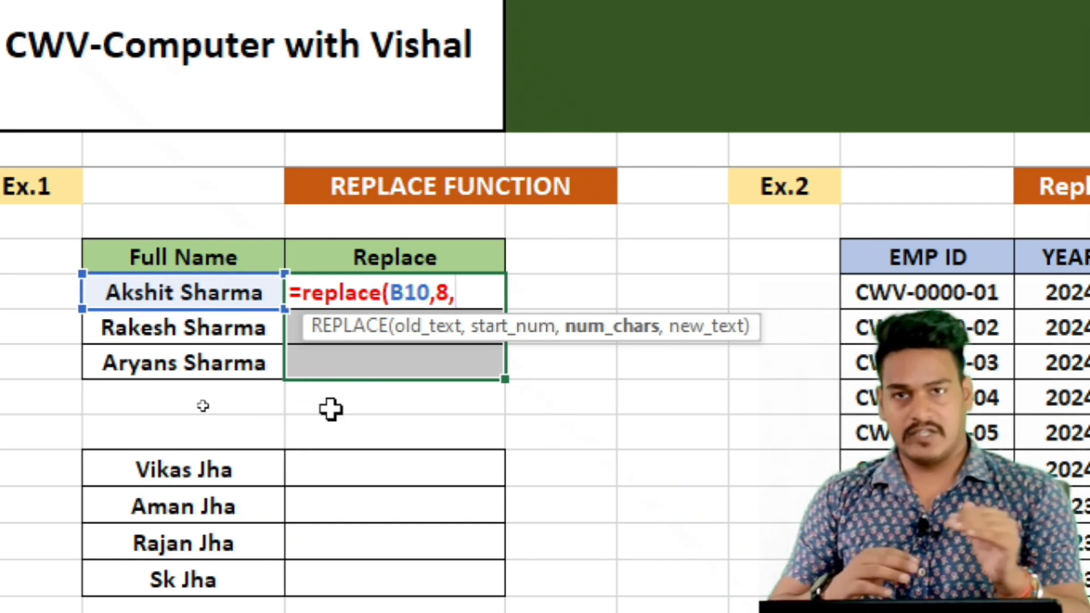
{"action": "type", "text": "6,"}
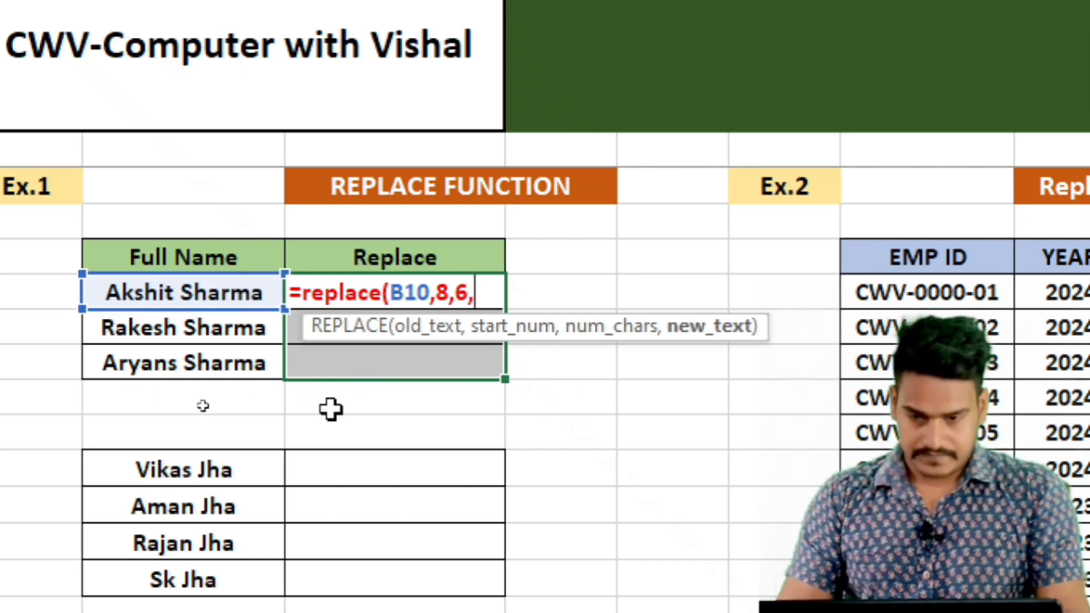
{"action": "type", "text": "\""}
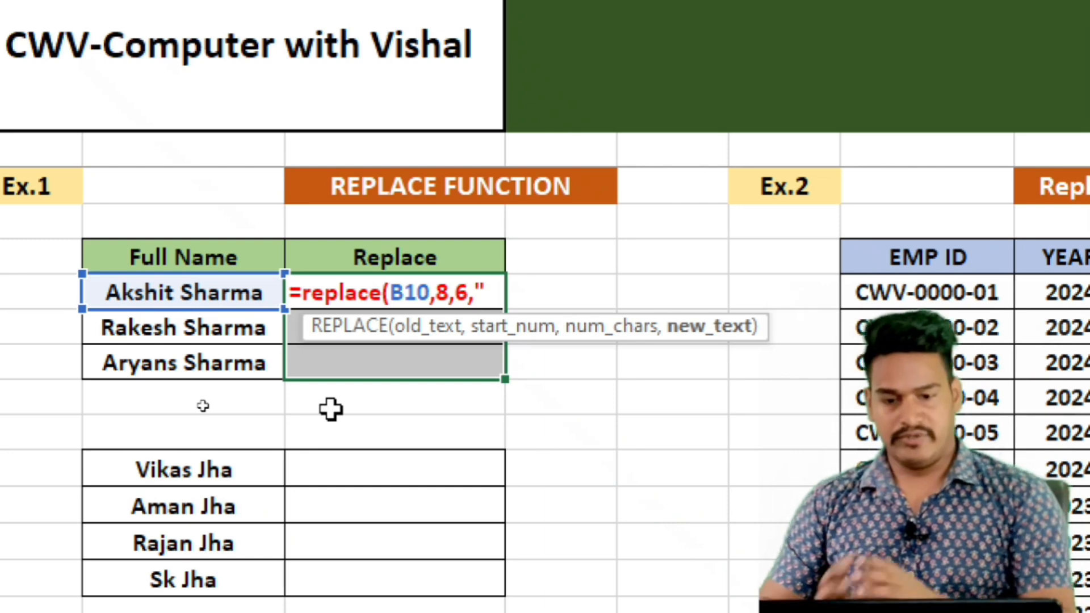
{"action": "type", "text": "Ku"}
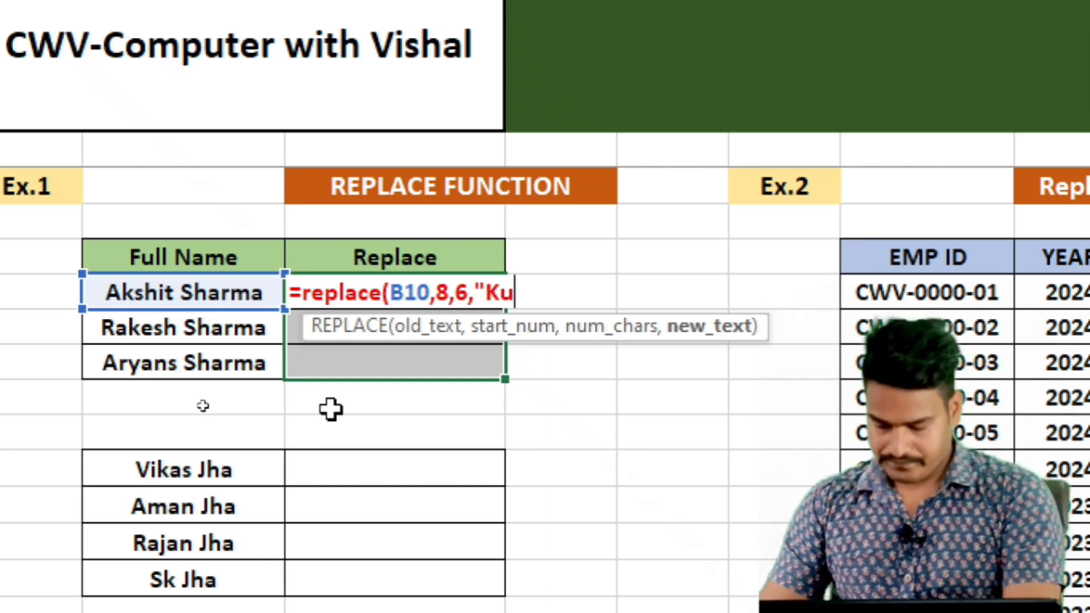
{"action": "type", "text": "mar\")"}
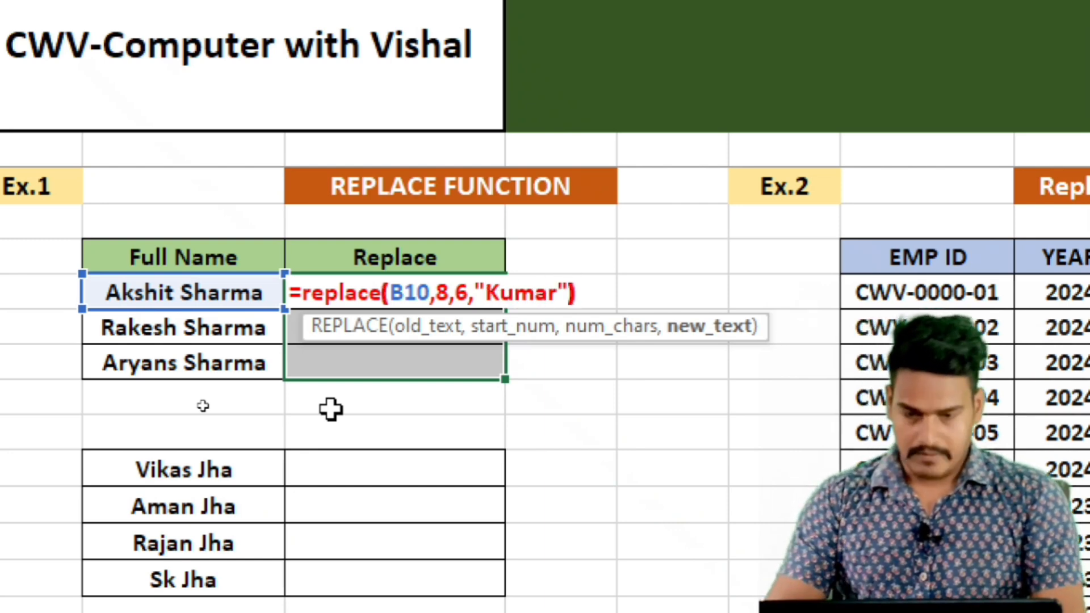
{"action": "key", "text": "ctrl+Return"}
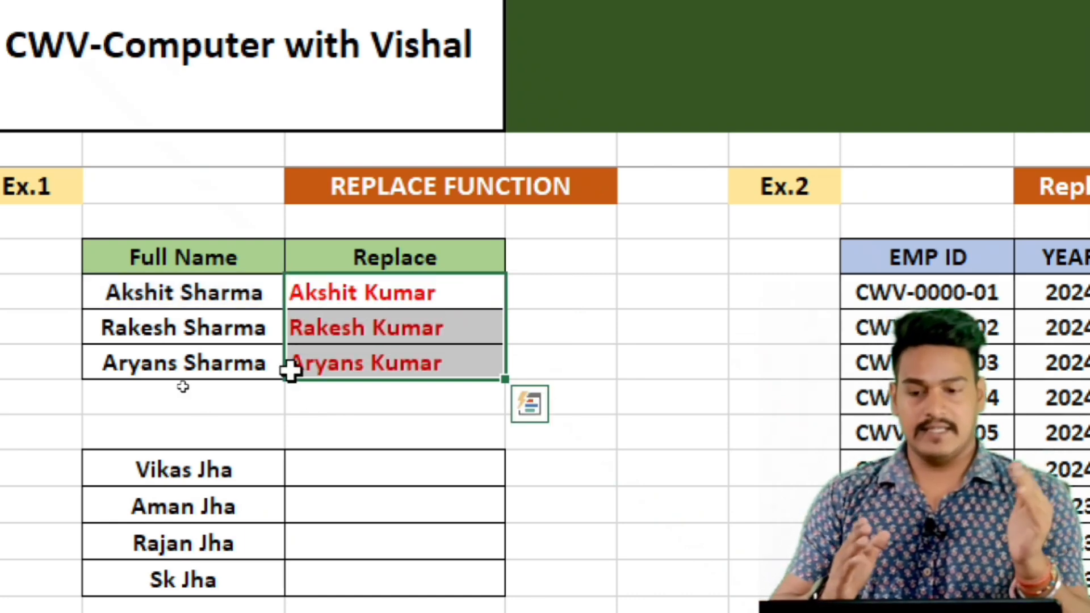
- Compare the first-name lengths in the two Full Name lists, B10:B12 and B15:B18
{"action": "left_click", "coordinate": [156, 400]}
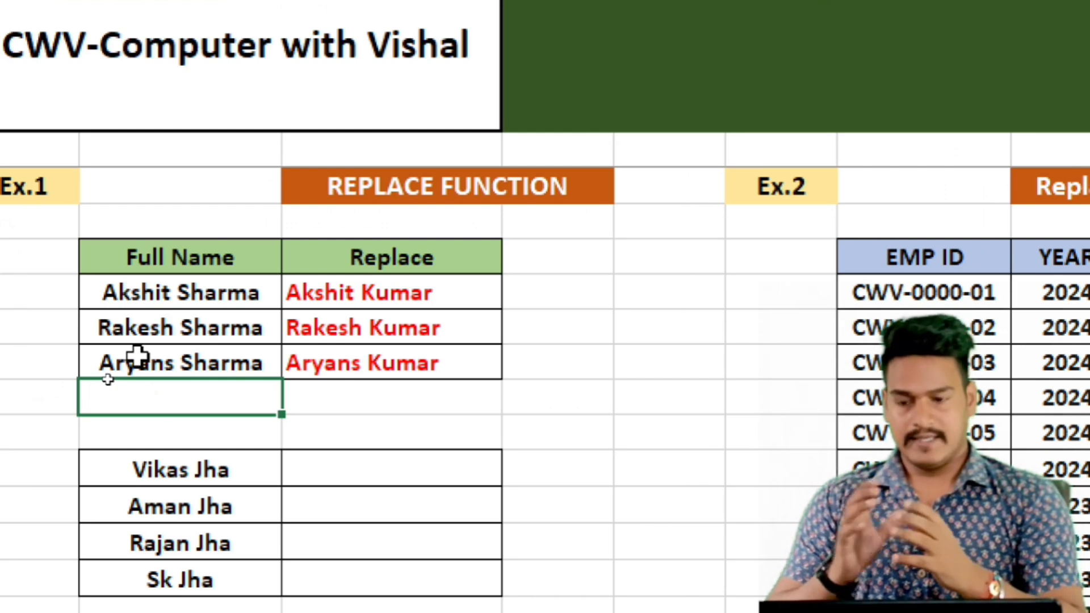
{"action": "left_click", "coordinate": [167, 288]}
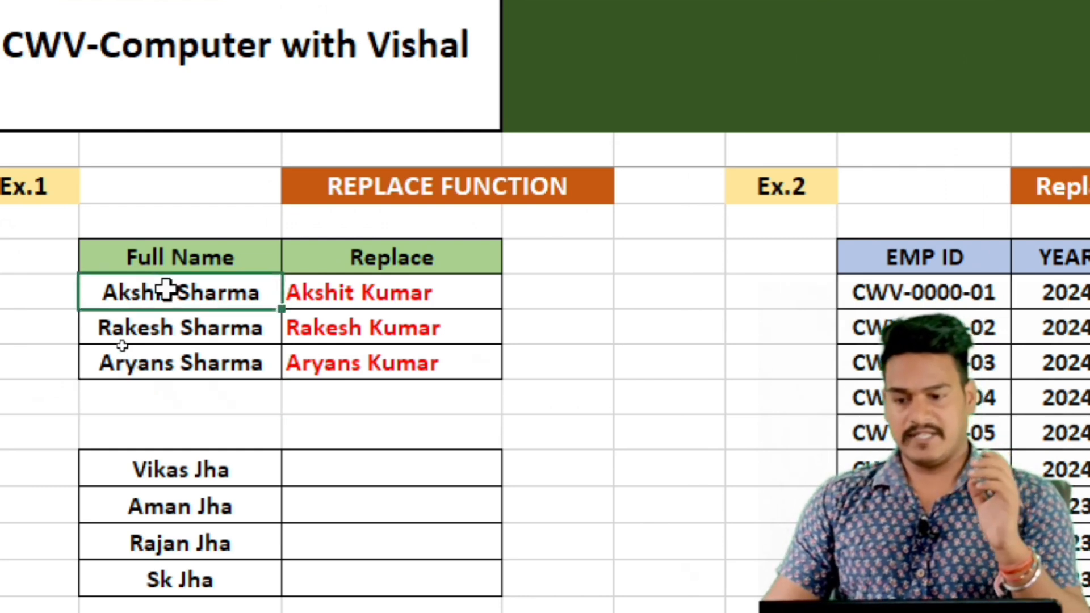
{"action": "left_click", "coordinate": [180, 326]}
{"action": "left_click", "coordinate": [162, 370]}
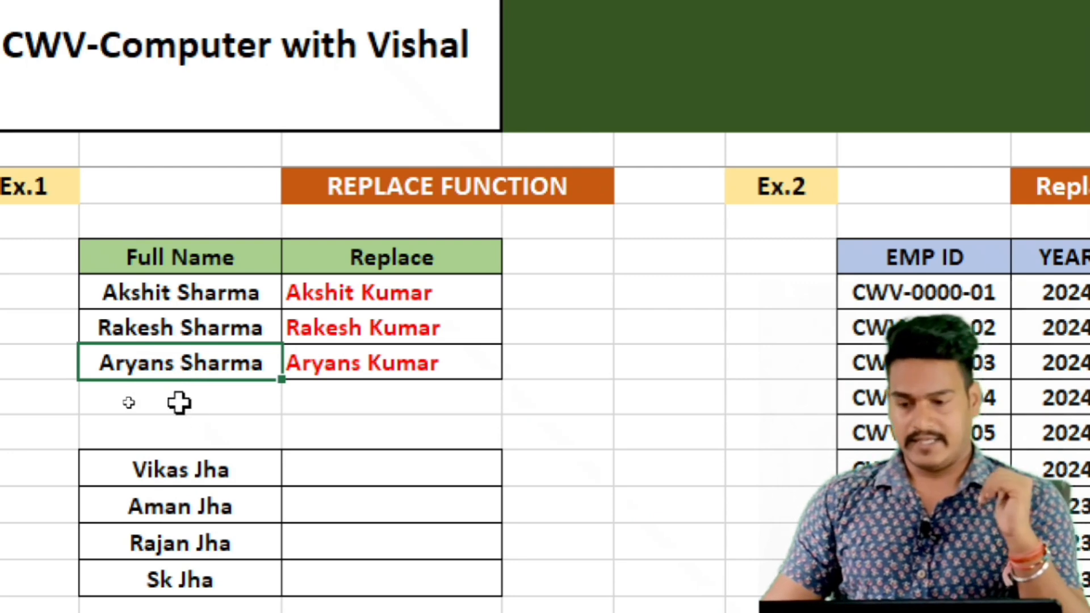
{"action": "left_click", "coordinate": [167, 480]}
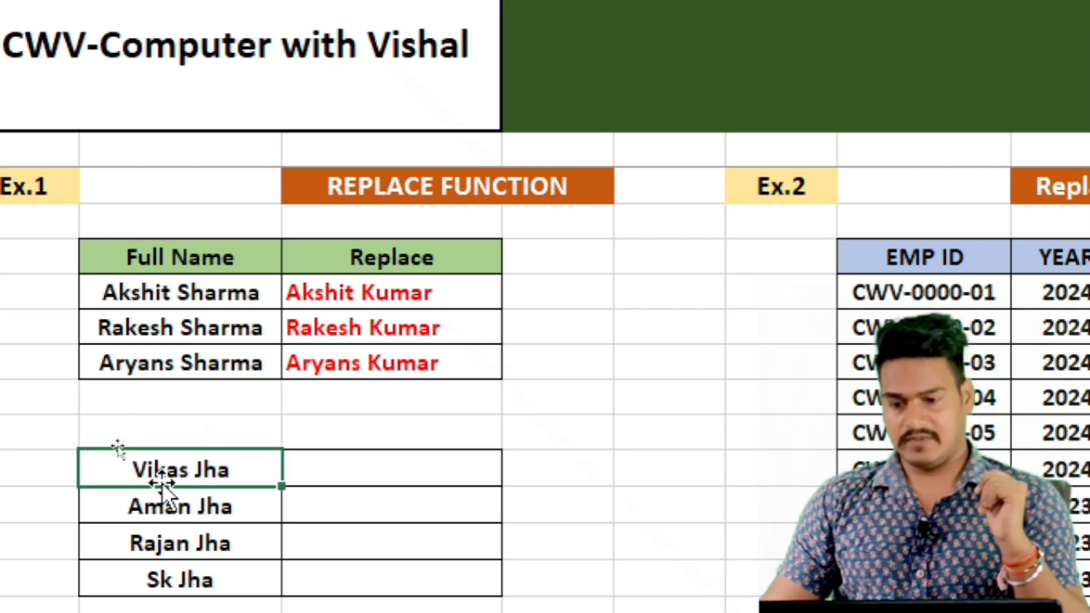
{"action": "left_click", "coordinate": [142, 507]}
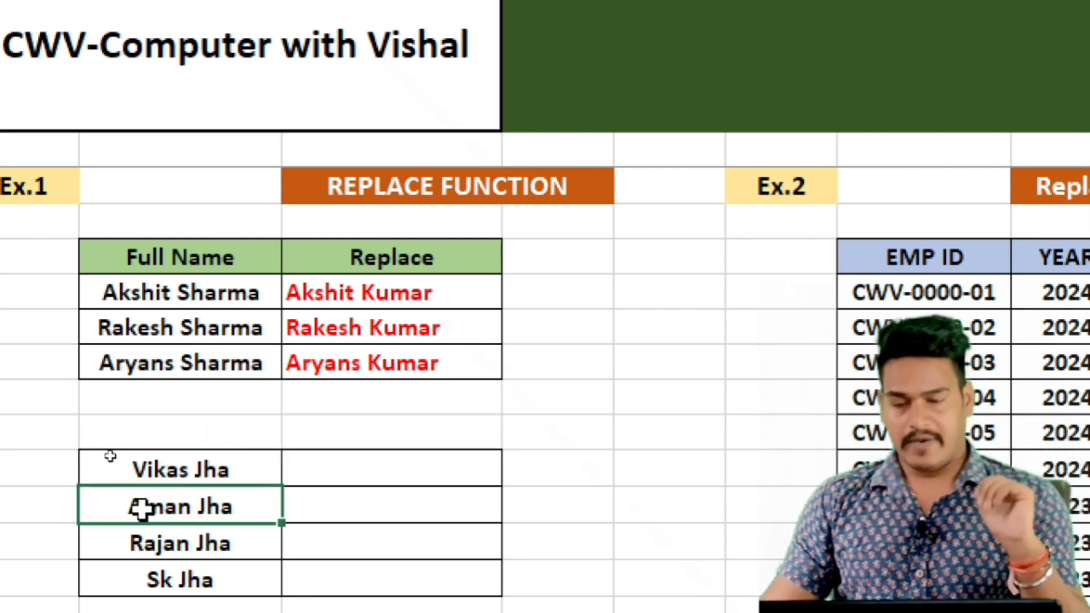
{"action": "left_click", "coordinate": [129, 575]}
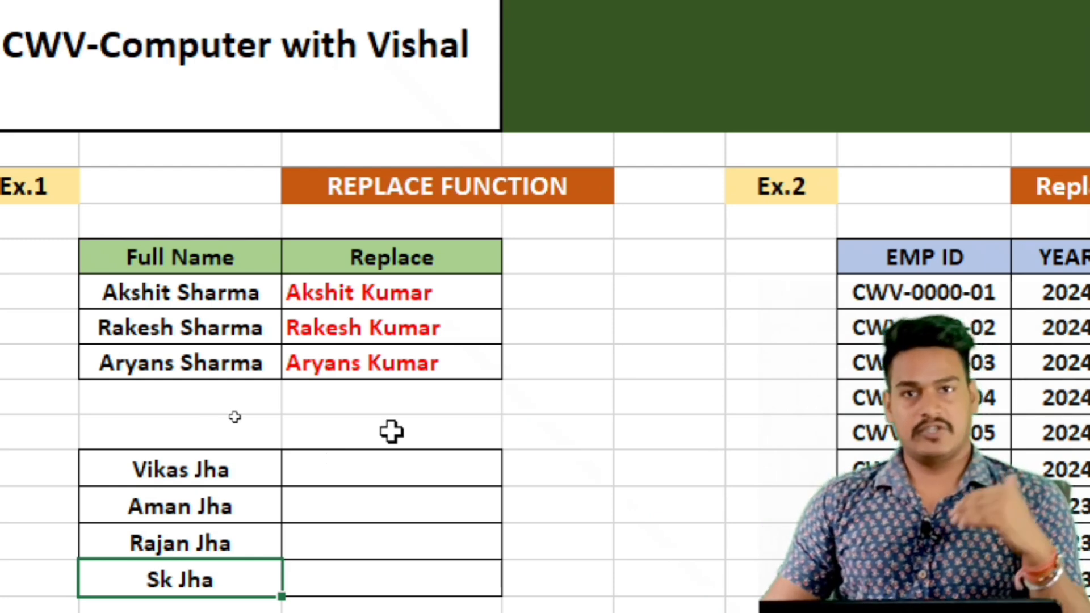
- Fill the NEW EMP ID cells J10:J22 with =REPLACE(G10,5,4,"2024")
{"action": "scroll", "coordinate": [407, 431], "scroll_direction": "right", "scroll_amount": 3}
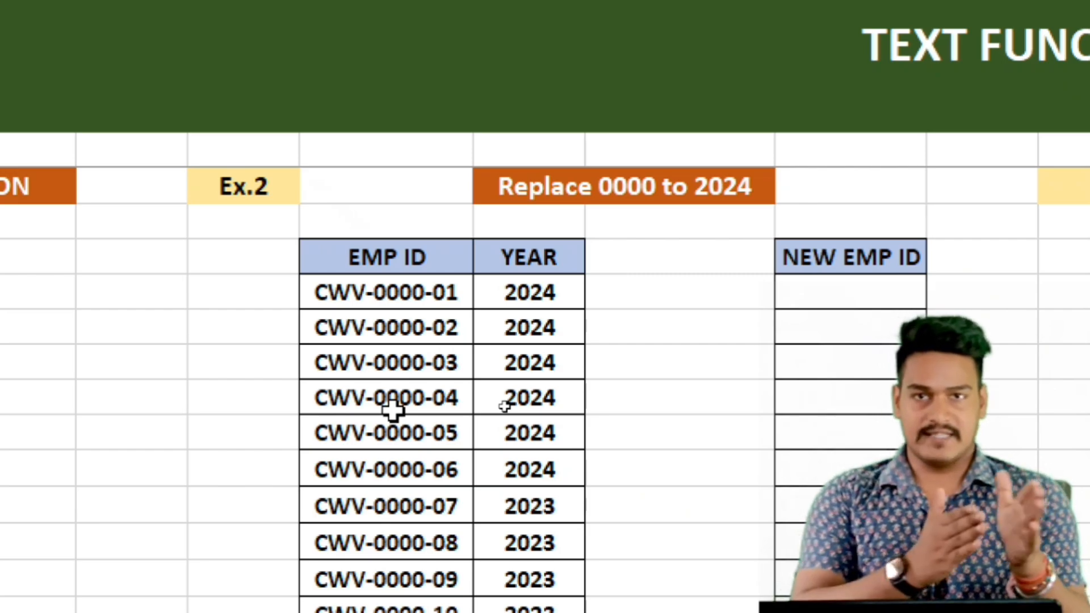
{"action": "left_click", "coordinate": [801, 294]}
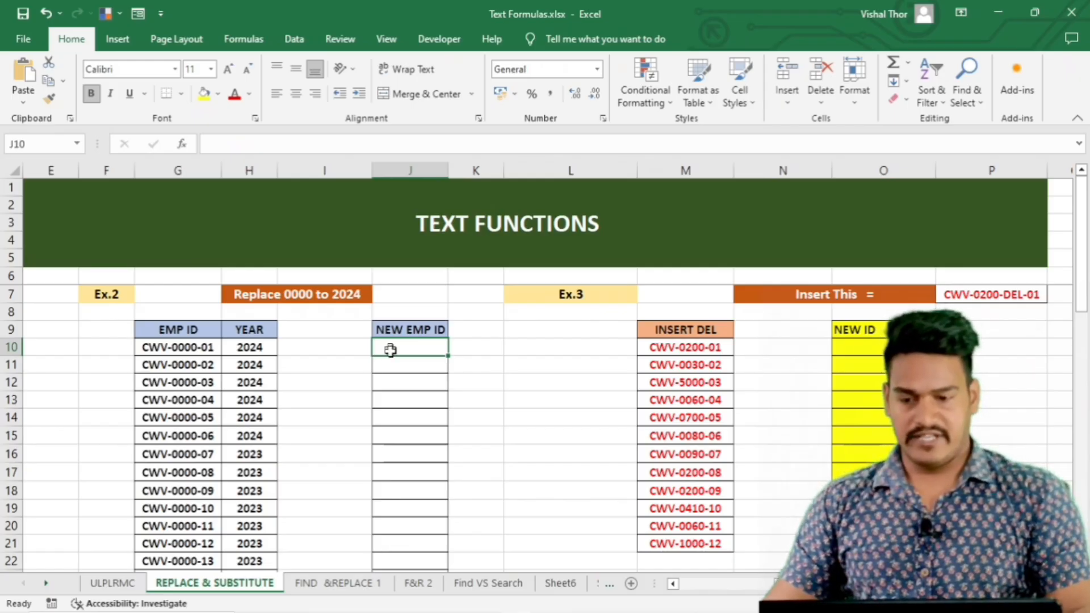
{"action": "left_click_drag", "start_coordinate": [384, 348], "coordinate": [379, 570]}
{"action": "type", "text": "=repla"}
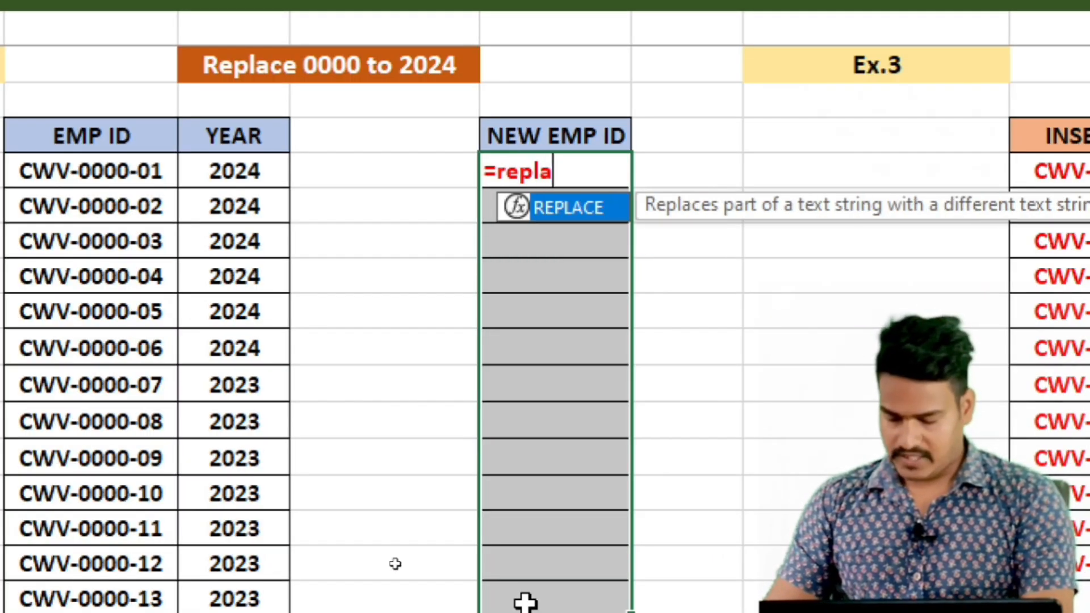
{"action": "type", "text": "ce"}
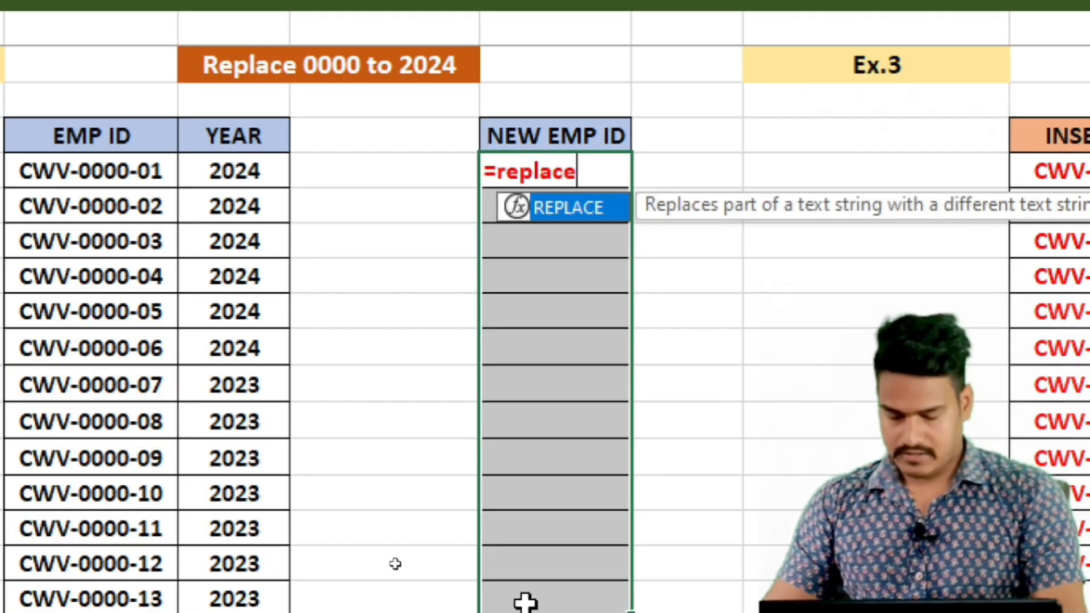
{"action": "key", "text": "Tab"}
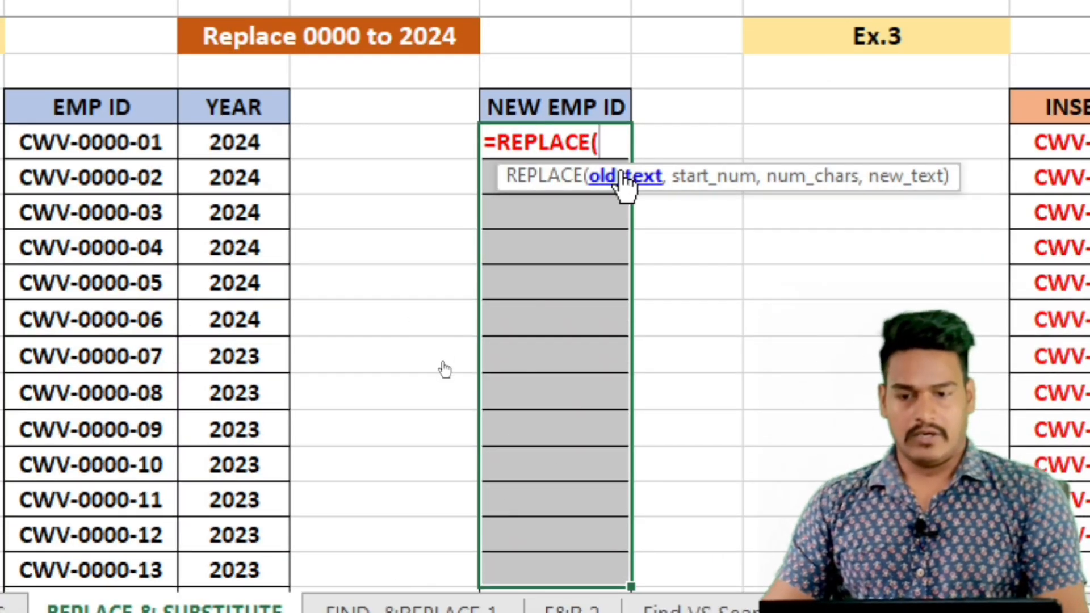
{"action": "left_click", "coordinate": [97, 145]}
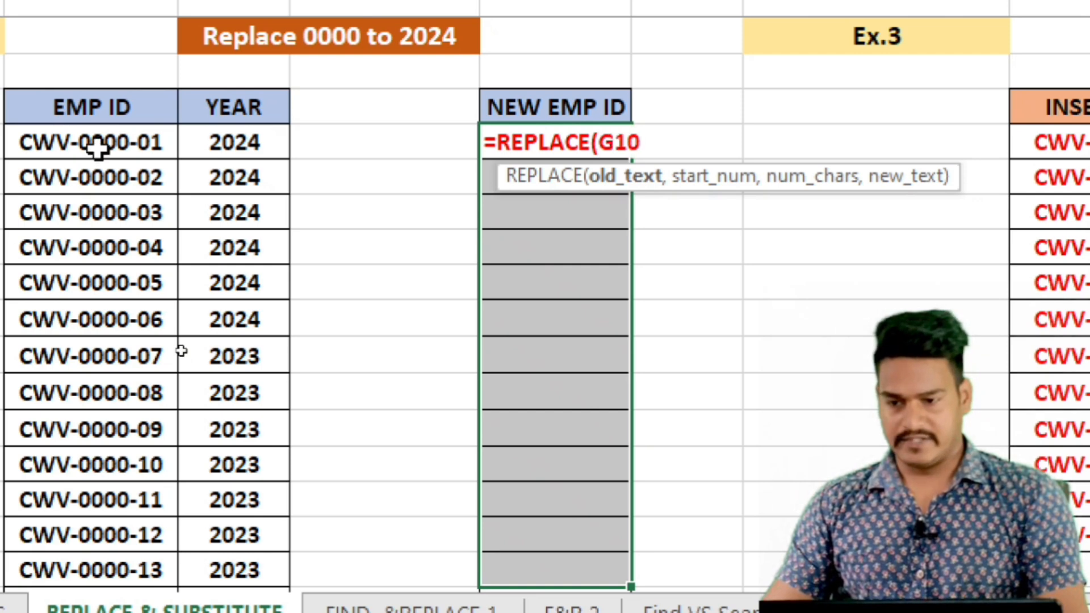
{"action": "type", "text": ","}
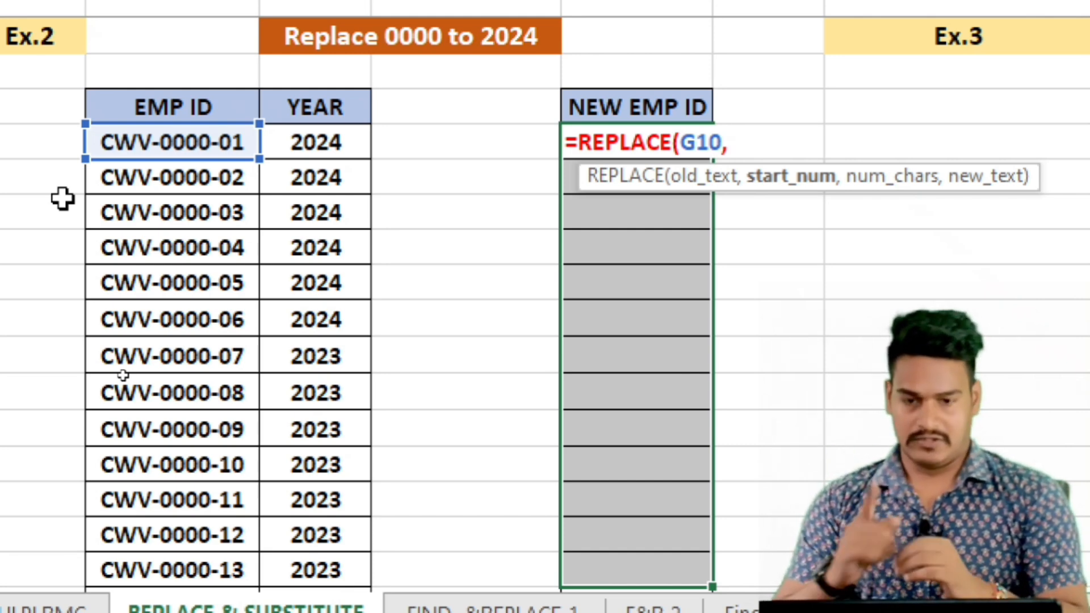
{"action": "type", "text": "5,"}
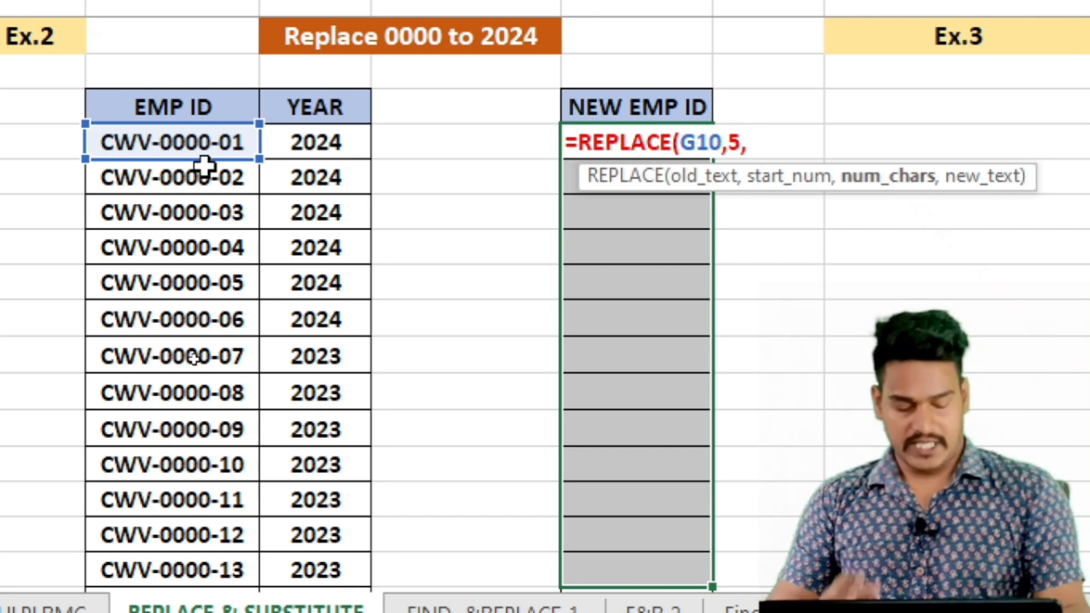
{"action": "type", "text": "4,"}
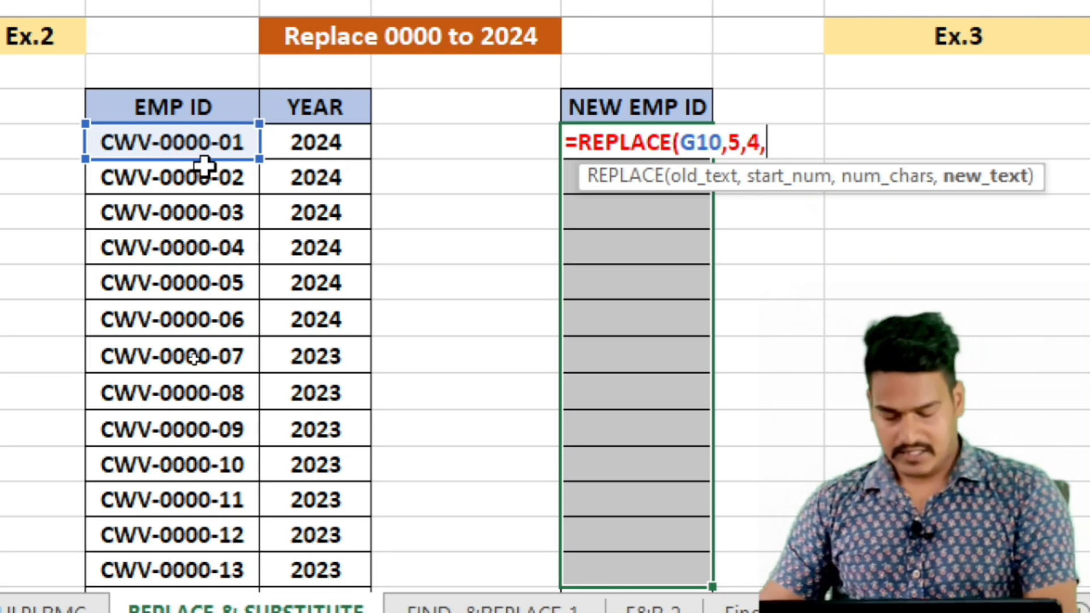
{"action": "type", "text": "\"202"}
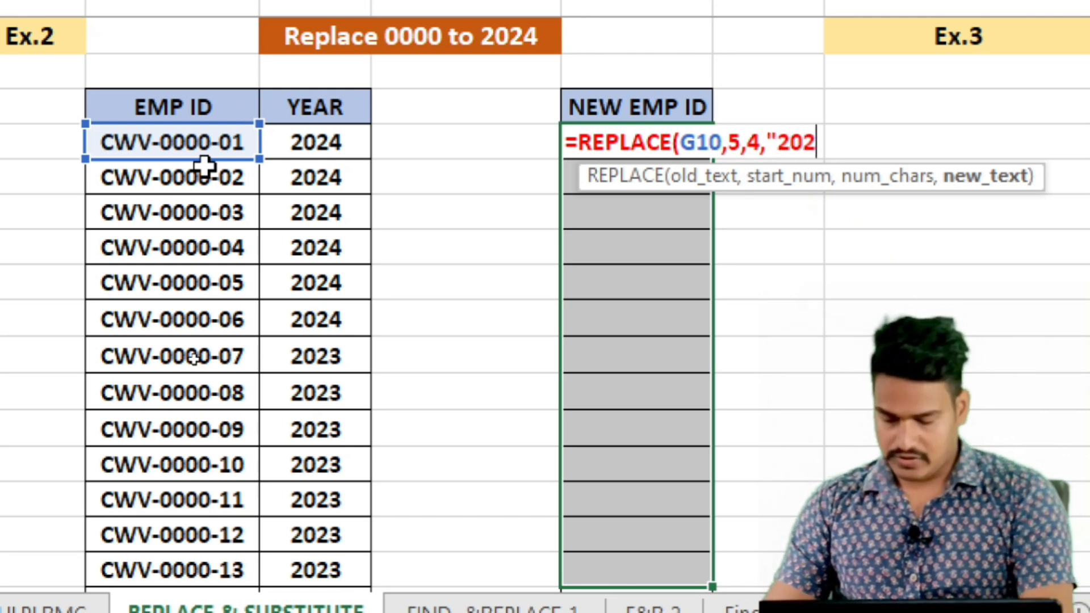
{"action": "type", "text": "4\")"}
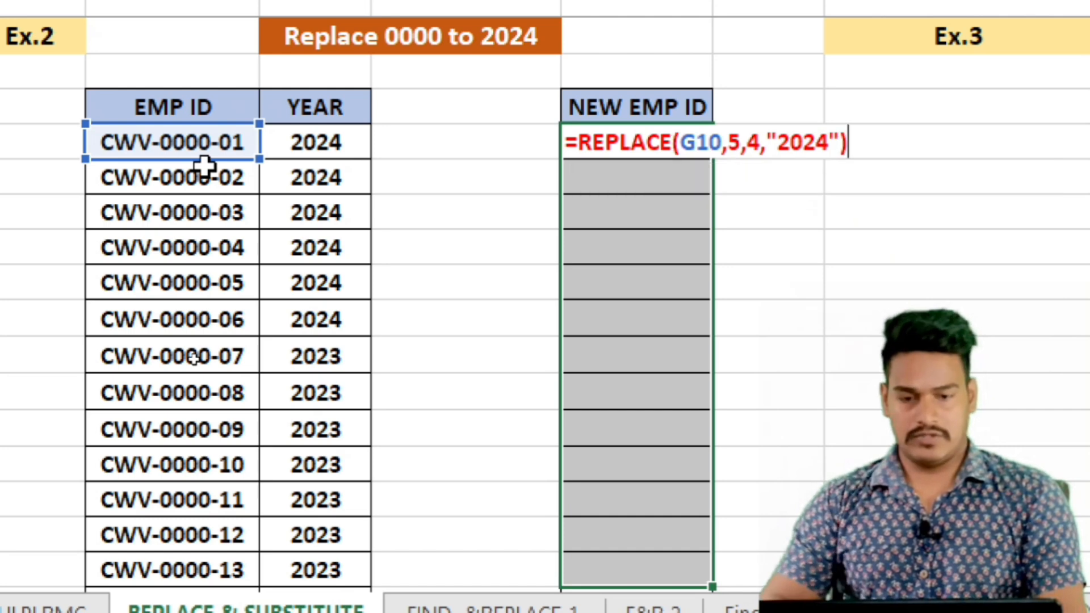
{"action": "key", "text": "ctrl+Return"}
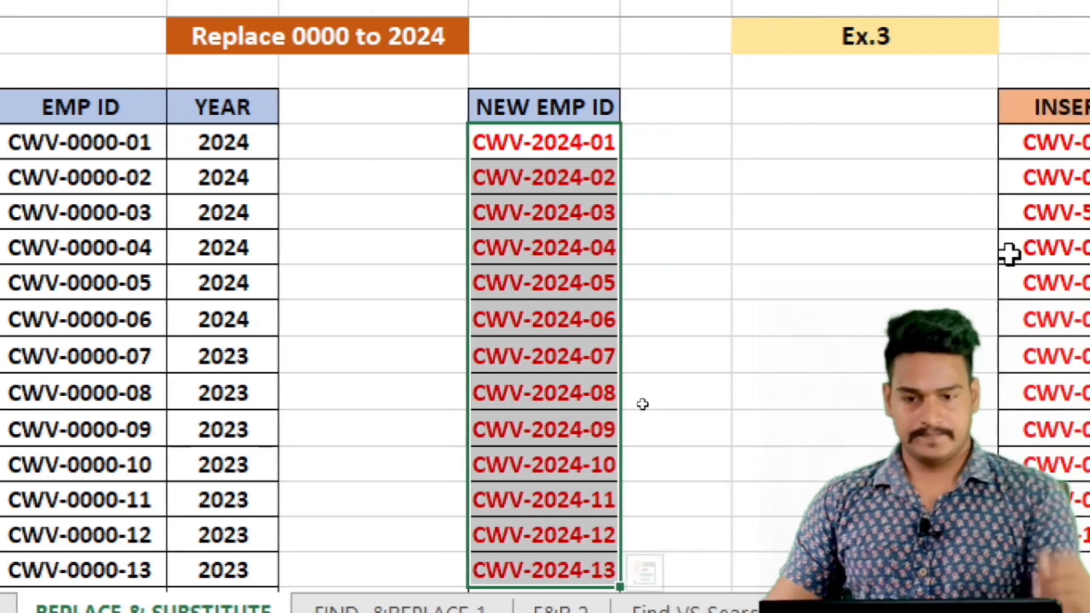
- Compare the IDs in the INSERT DEL column with the target format shown in P7
{"action": "left_click", "coordinate": [883, 272]}
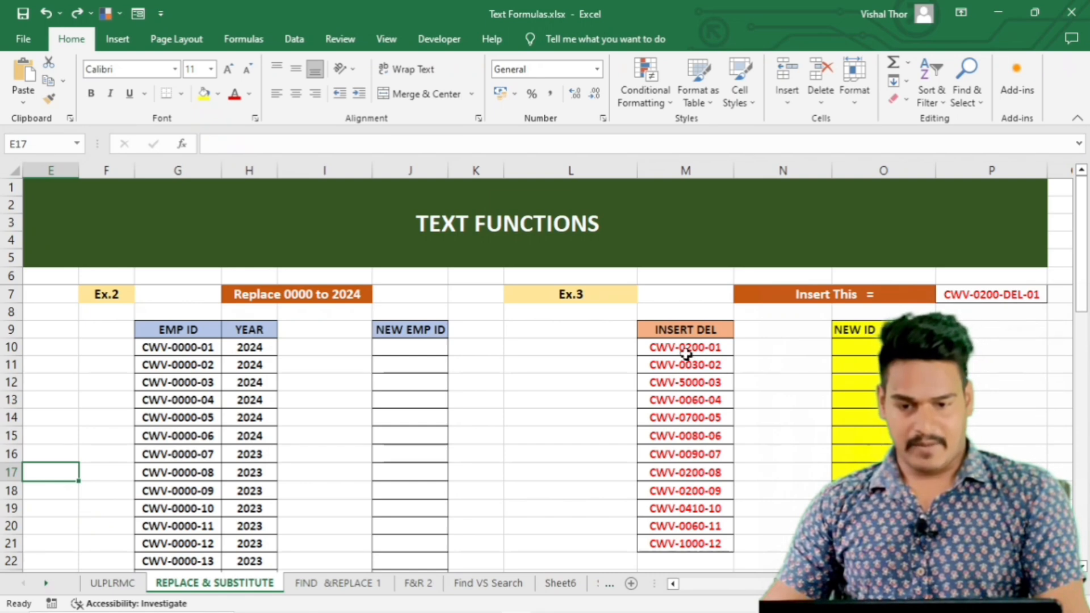
{"action": "left_click_drag", "start_coordinate": [684, 353], "coordinate": [697, 491]}
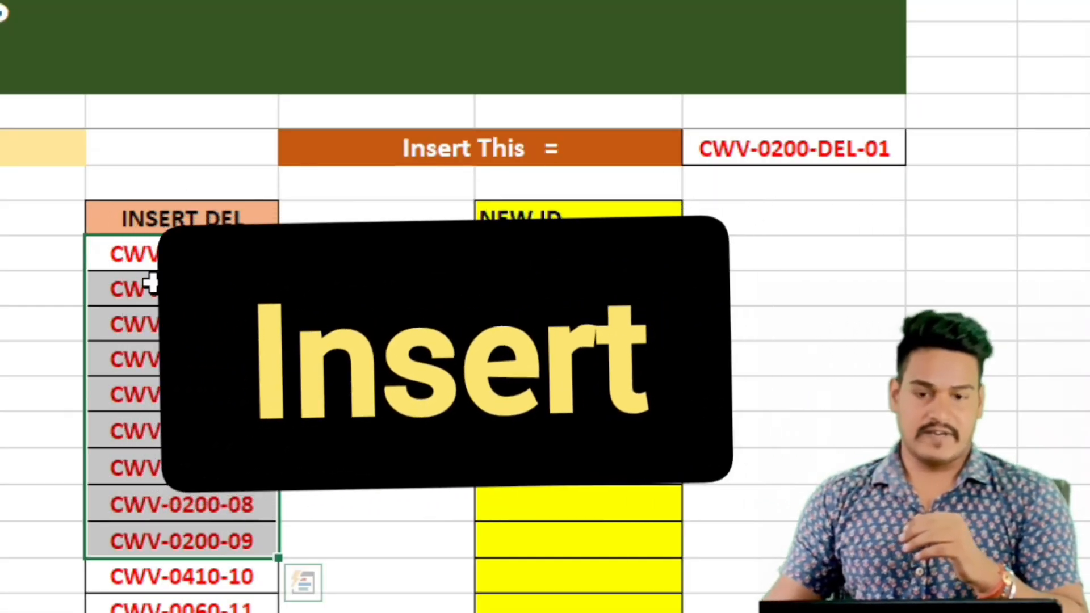
{"action": "left_click", "coordinate": [753, 149]}
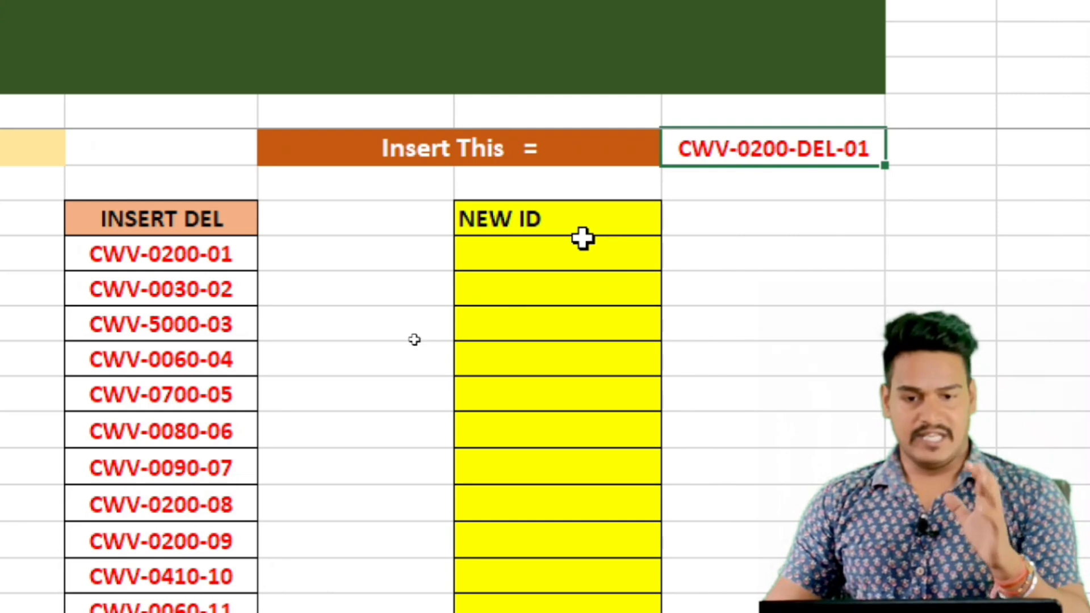
{"action": "left_click", "coordinate": [153, 265]}
{"action": "left_click_drag", "start_coordinate": [170, 292], "coordinate": [187, 575]}
- Enter =REPLACE(M10,9,1,"DEL") in the first NEW ID cell, O10
{"action": "left_click_drag", "start_coordinate": [535, 253], "coordinate": [560, 612]}
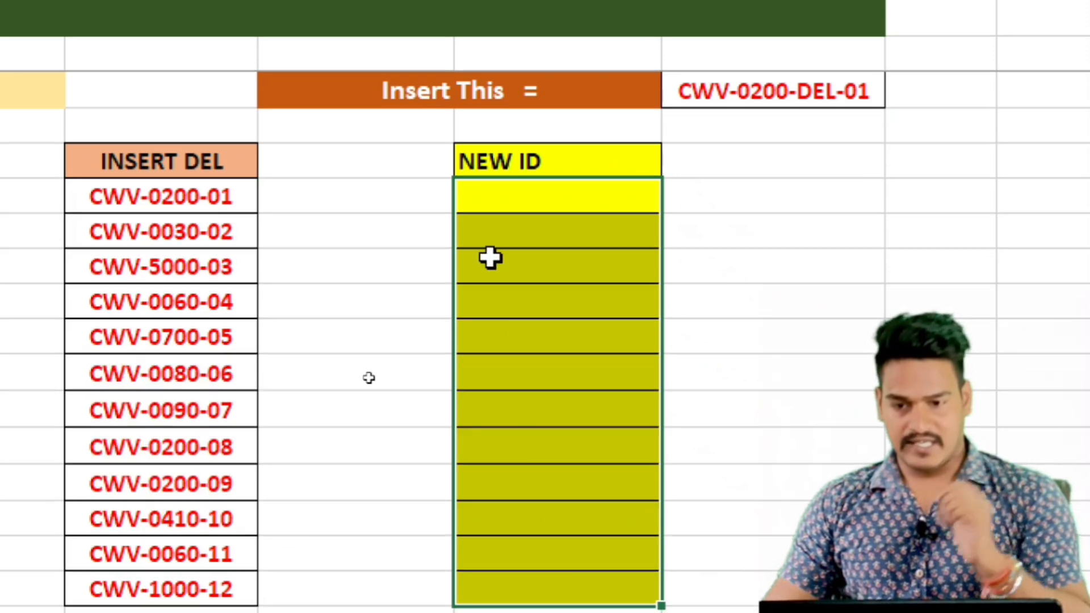
{"action": "type", "text": "=rep"}
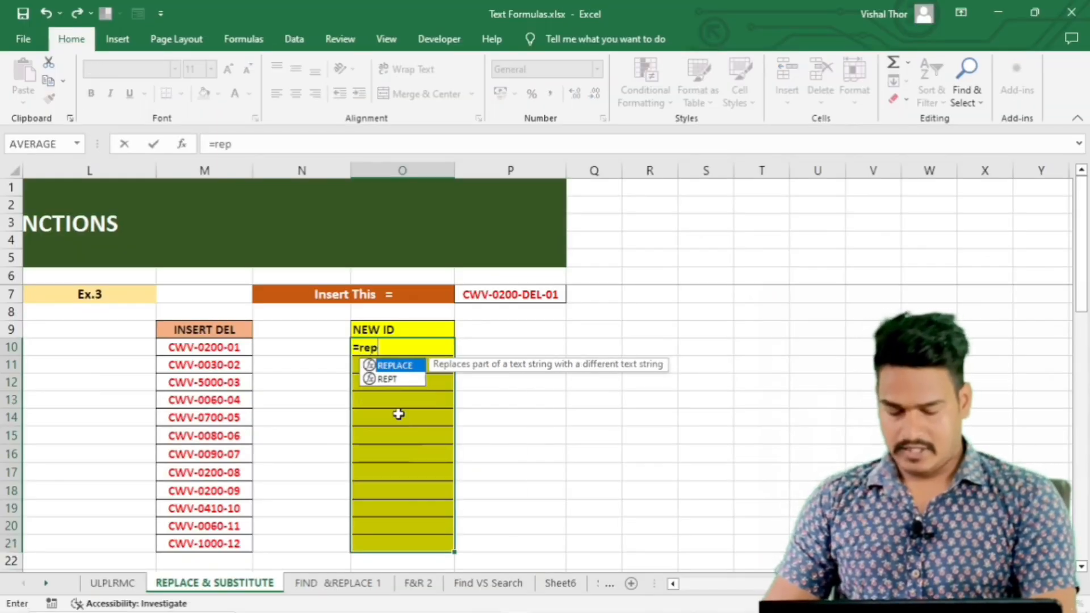
{"action": "type", "text": "lace"}
{"action": "key", "text": "Tab"}
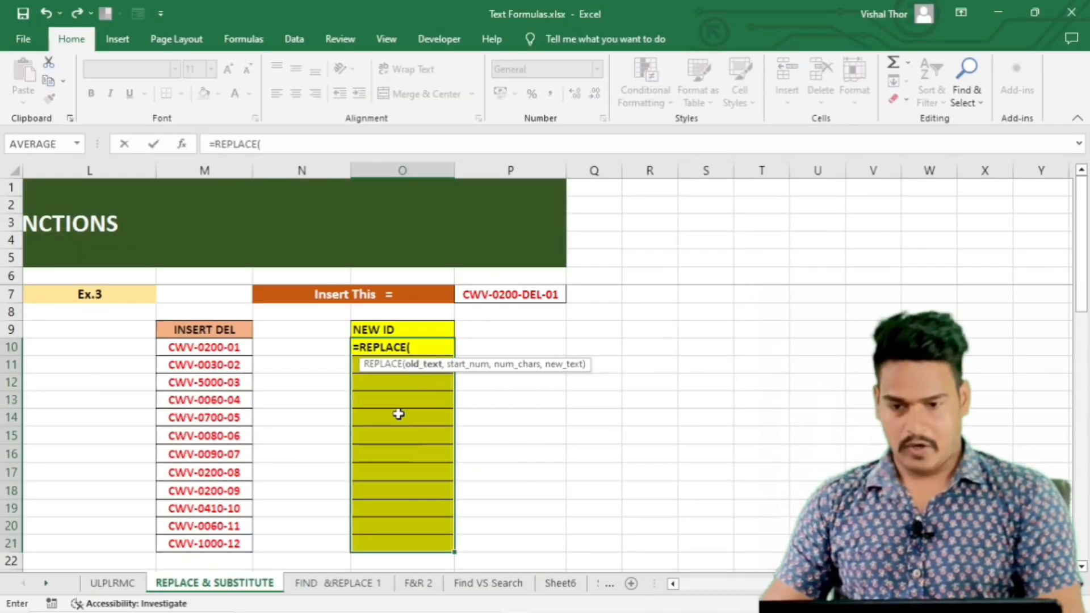
{"action": "left_click", "coordinate": [227, 348]}
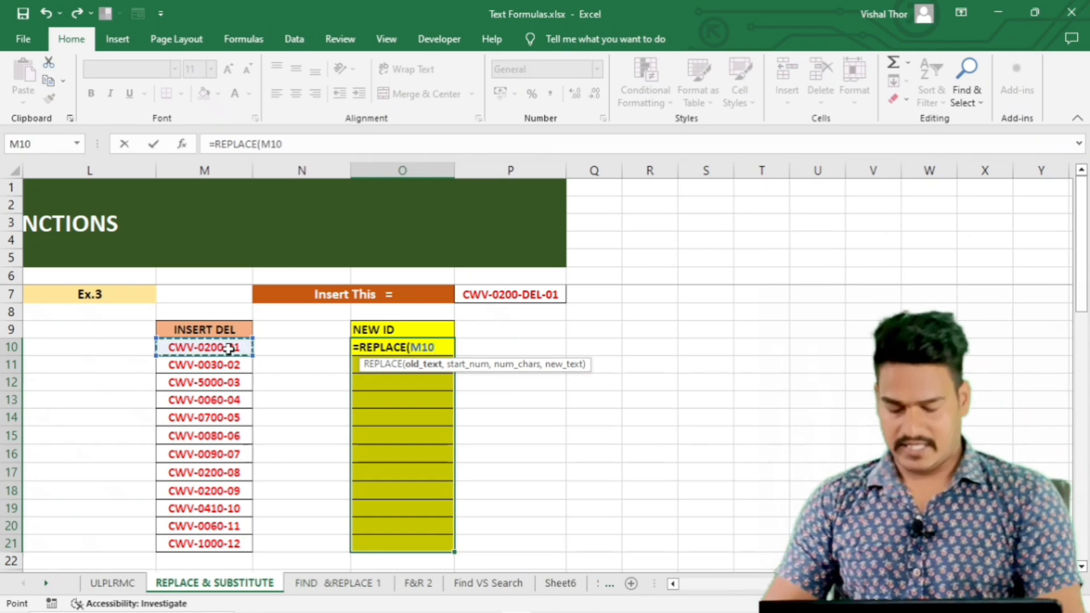
{"action": "type", "text": ","}
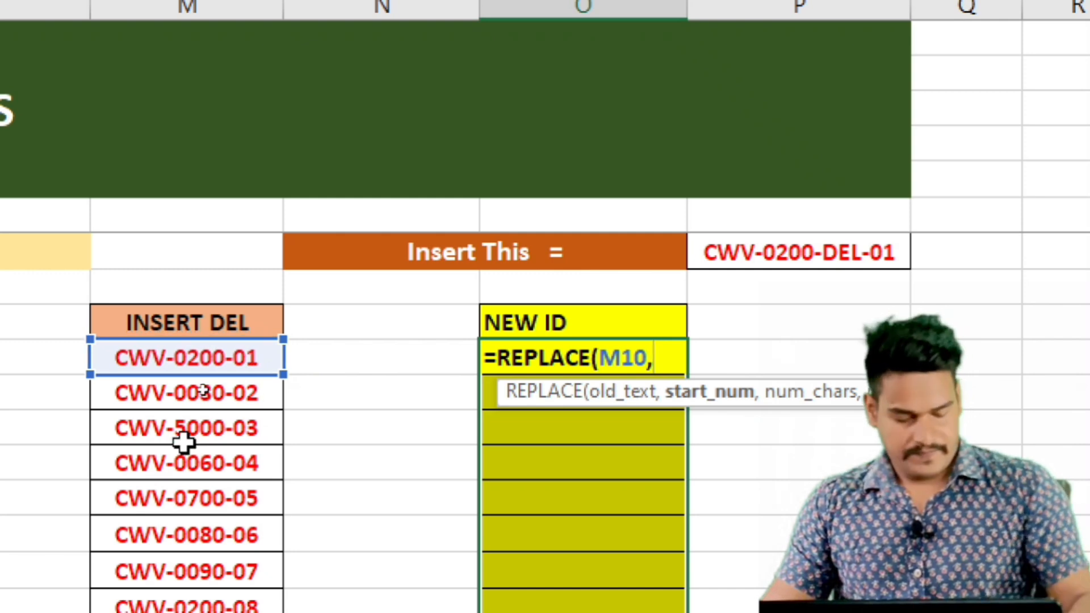
{"action": "type", "text": "9"}
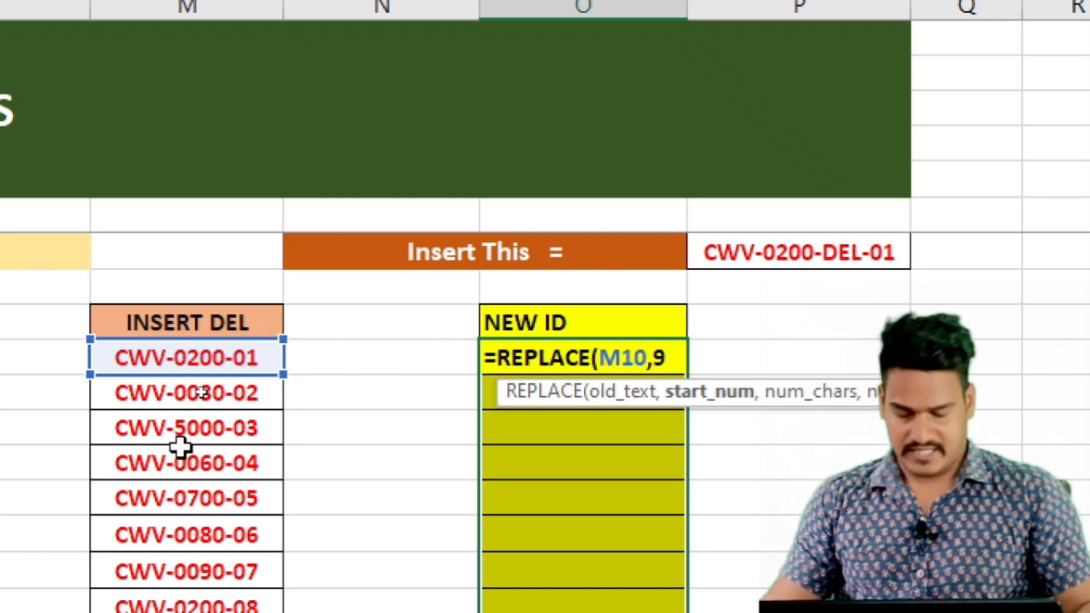
{"action": "type", "text": ","}
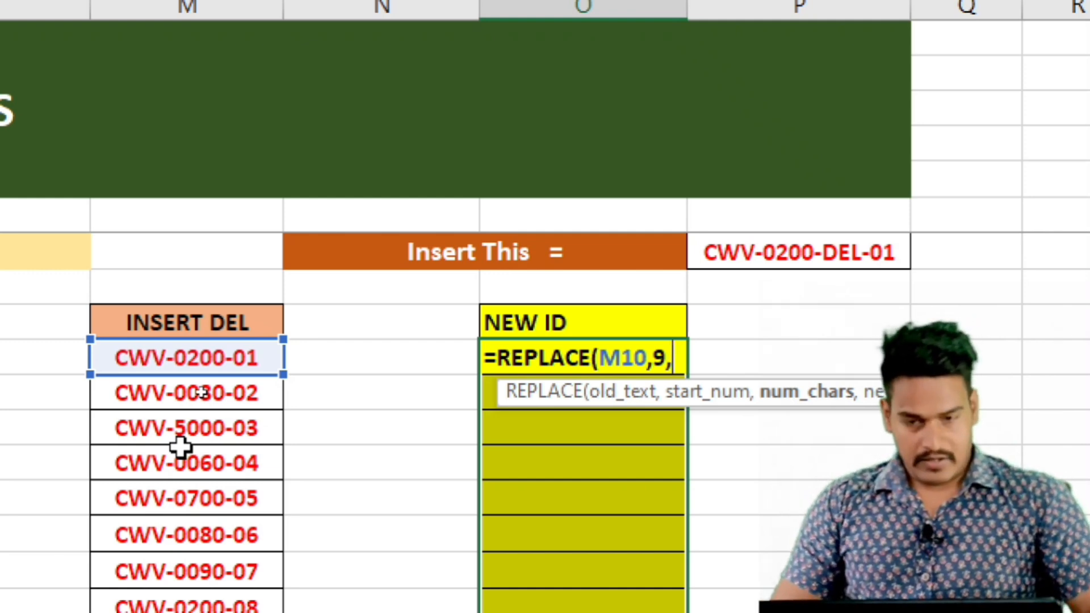
{"action": "type", "text": "1,"}
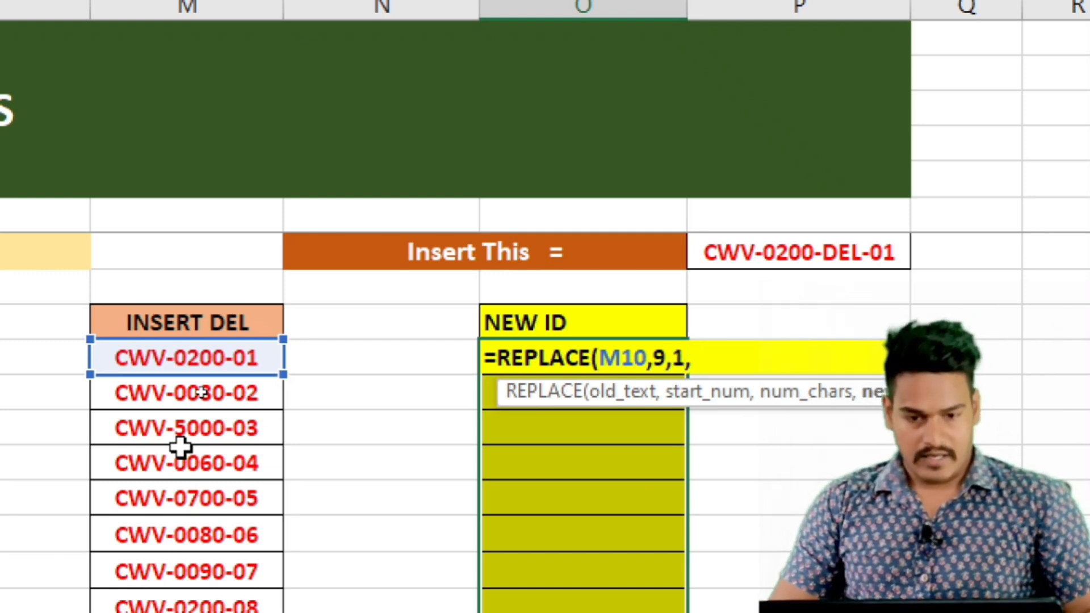
{"action": "type", "text": "\"D"}
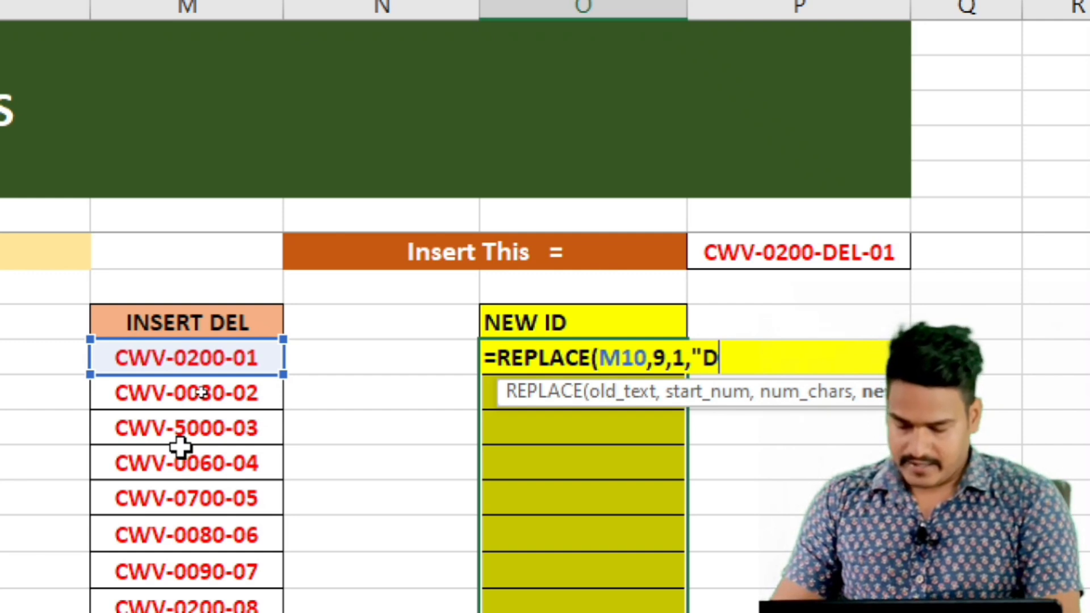
{"action": "type", "text": "EL\""}
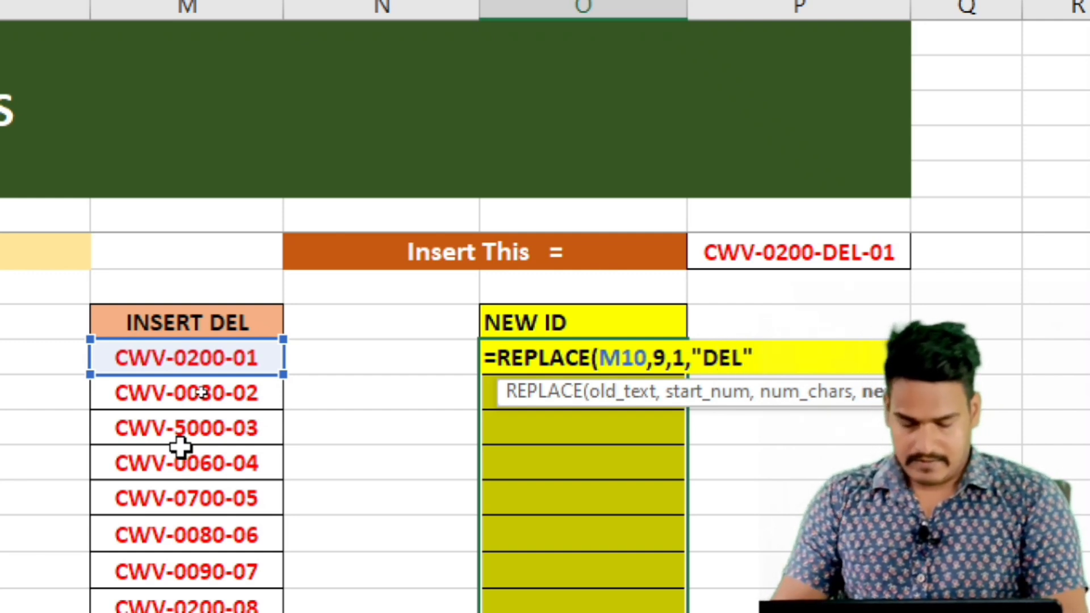
{"action": "type", "text": ")"}
{"action": "key", "text": "Return"}
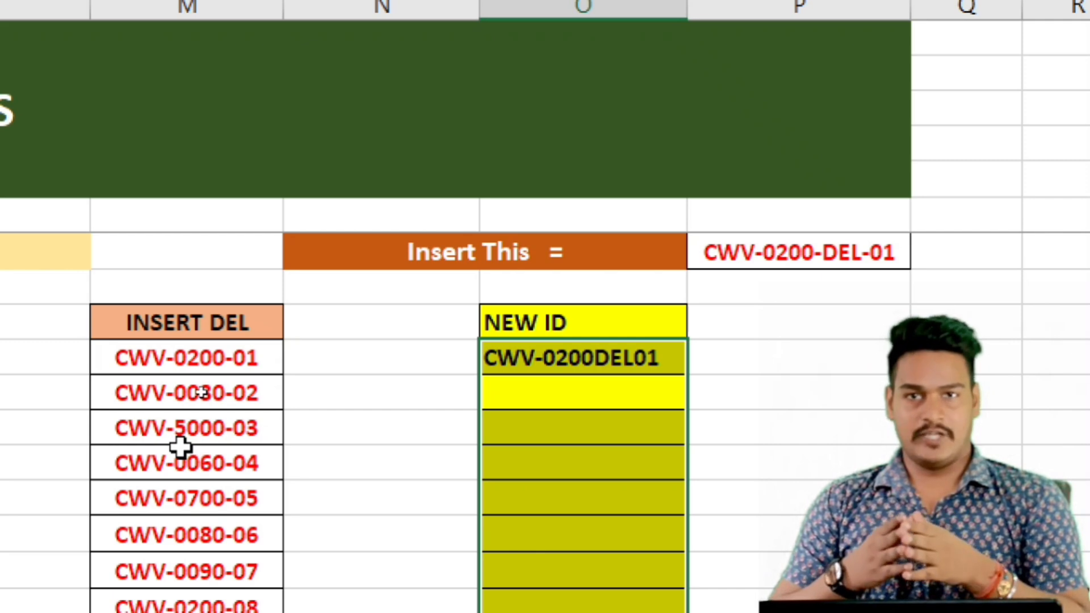
- Edit the REPLACE formula in O10 so num_chars is 0 and the new text is "-DEL"
{"action": "left_click", "coordinate": [669, 391]}
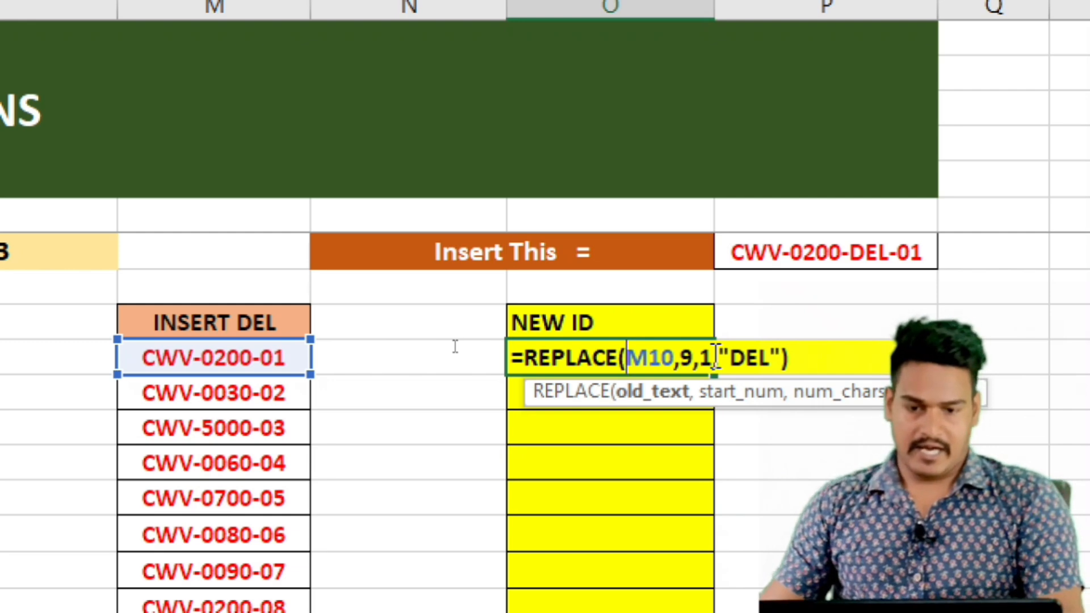
{"action": "left_click", "coordinate": [716, 357]}
{"action": "key", "text": "BackSpace"}
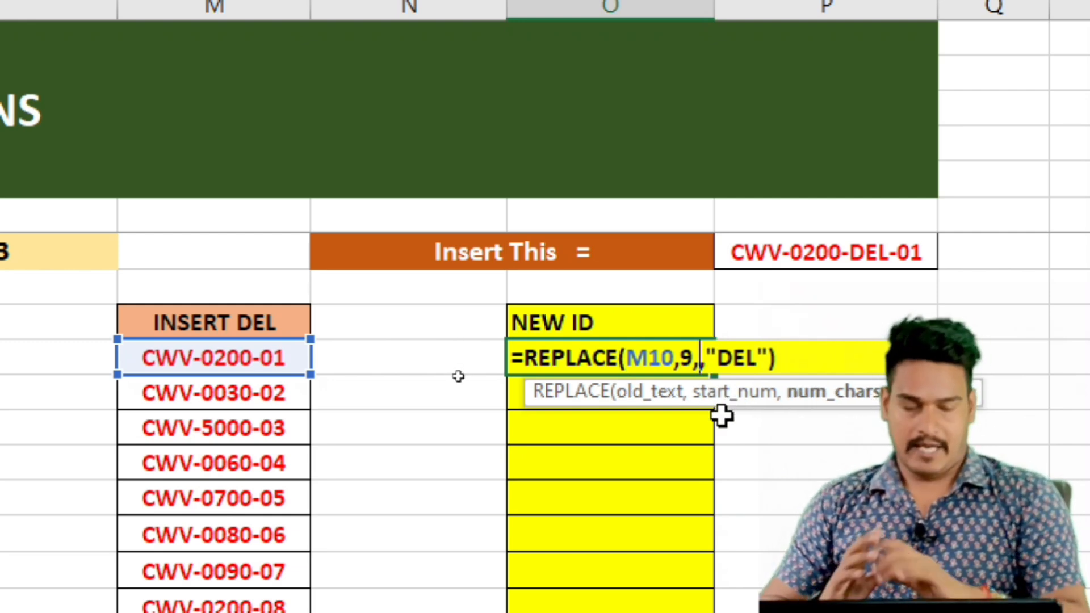
{"action": "type", "text": "0"}
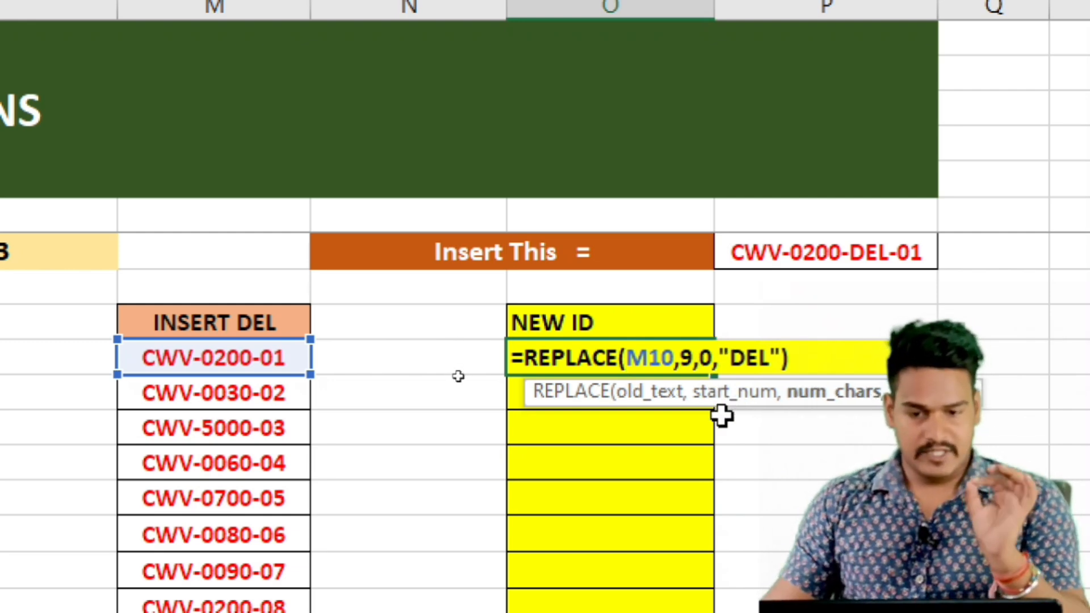
{"action": "left_click", "coordinate": [729, 358]}
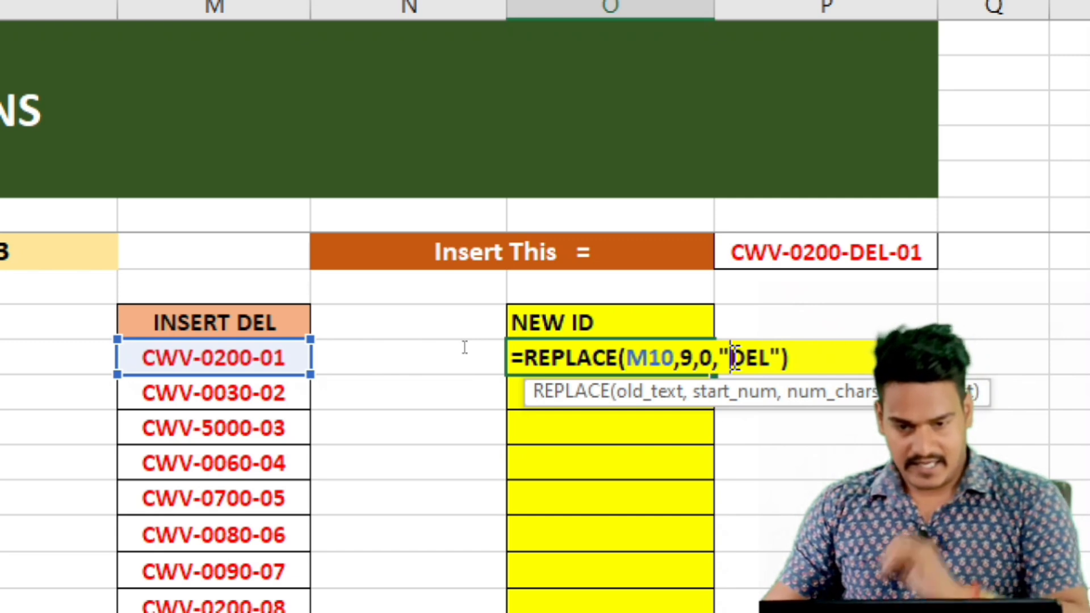
{"action": "type", "text": "-"}
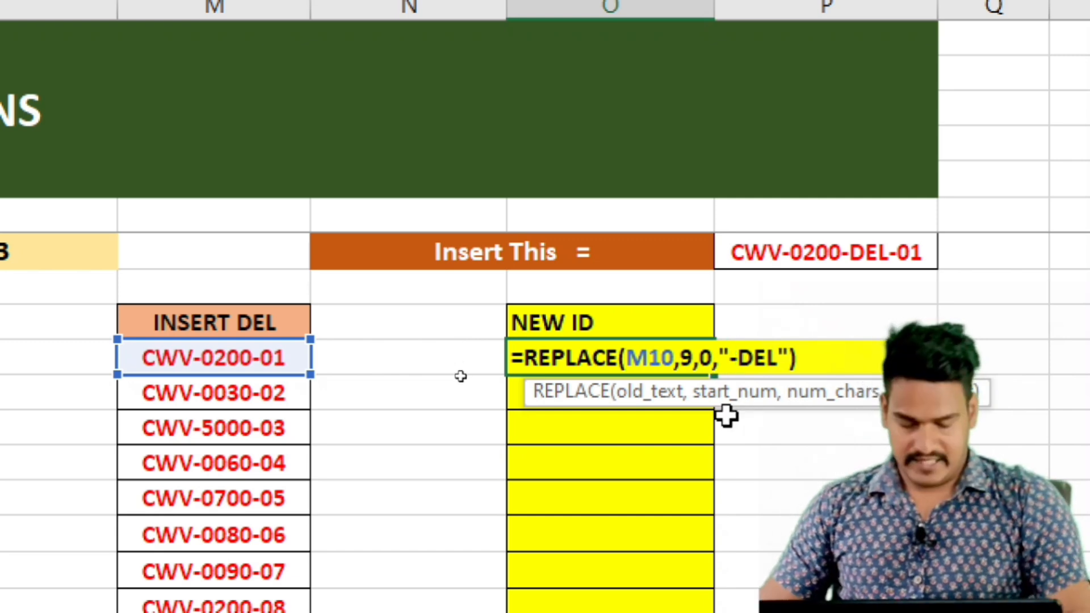
{"action": "key", "text": "Return"}
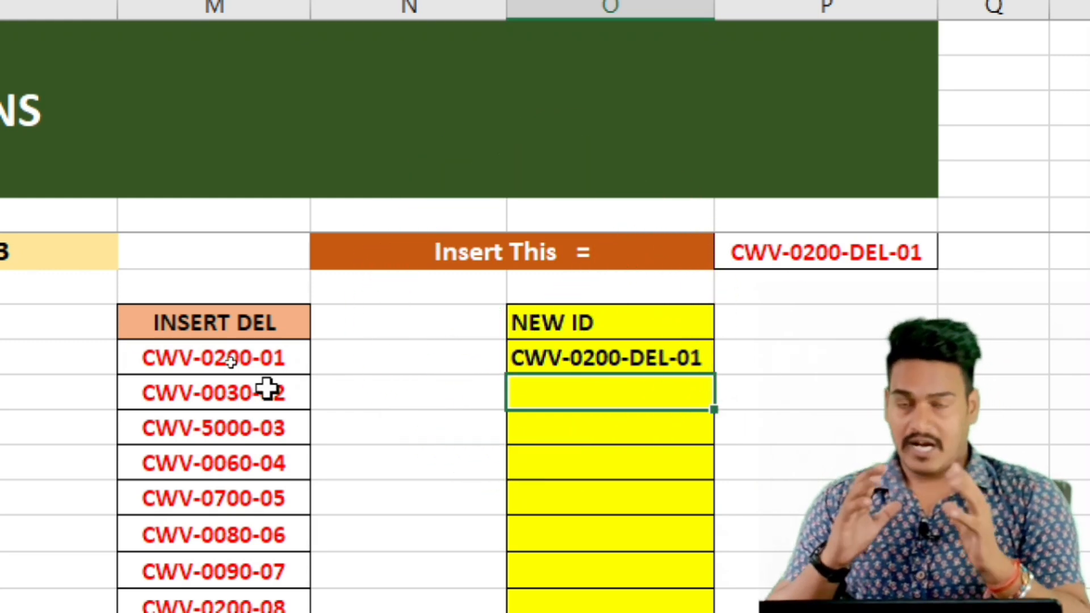
- Review the REPLACE formula in O10 and copy it down the NEW ID column
{"action": "double_click", "coordinate": [690, 360]}
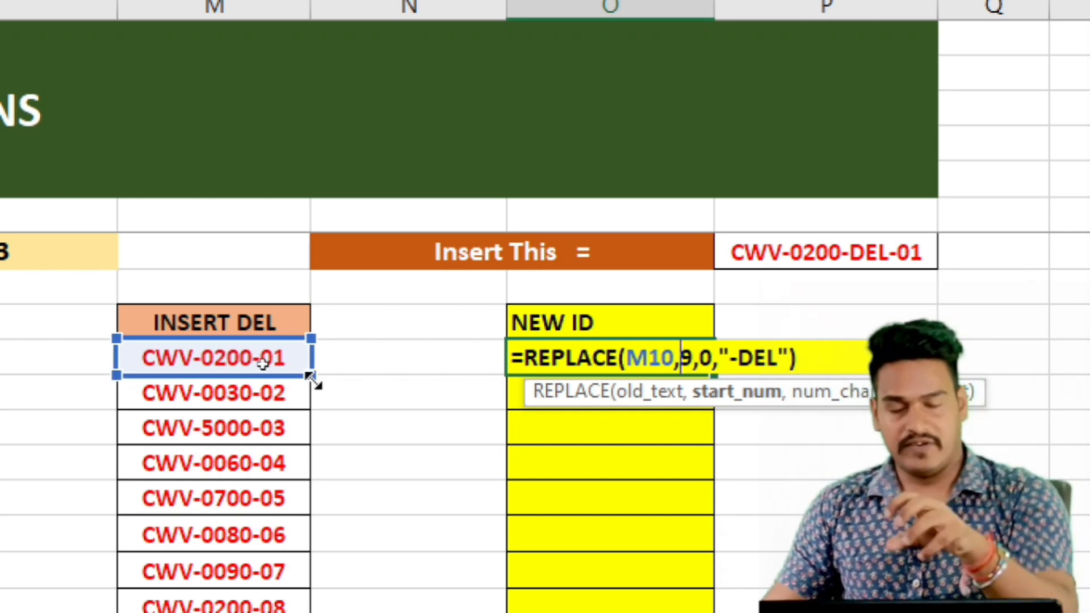
{"action": "key", "text": "Return"}
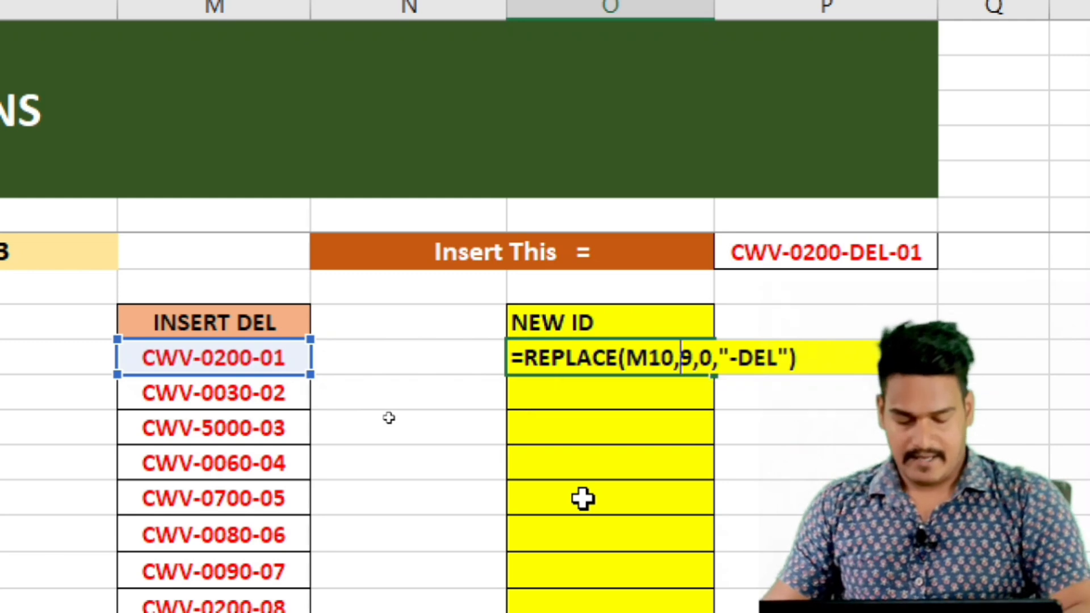
{"action": "left_click", "coordinate": [652, 360]}
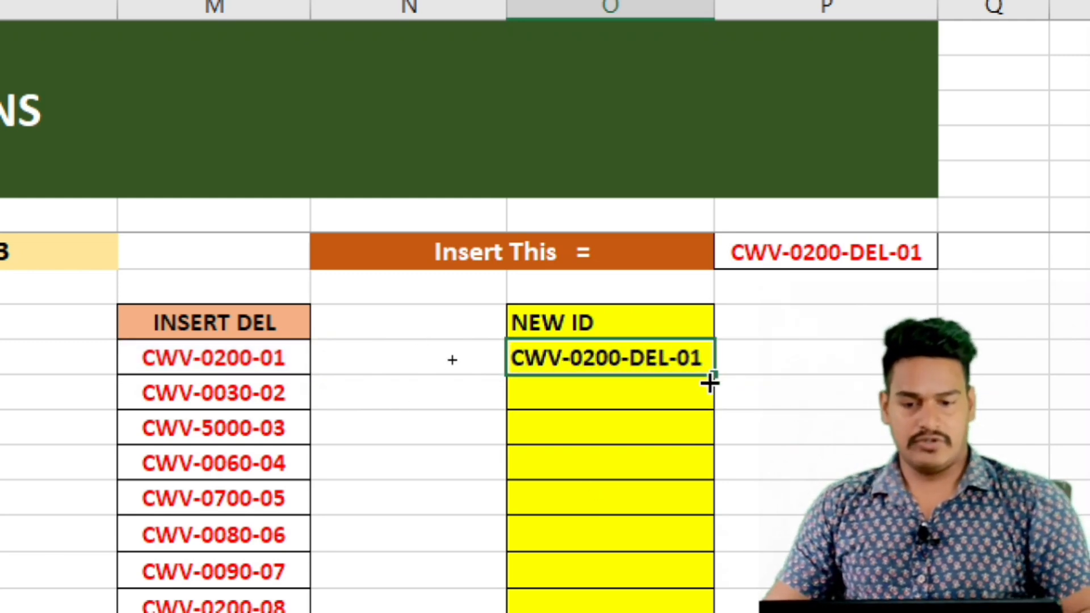
{"action": "left_click_drag", "start_coordinate": [709, 384], "coordinate": [692, 595]}
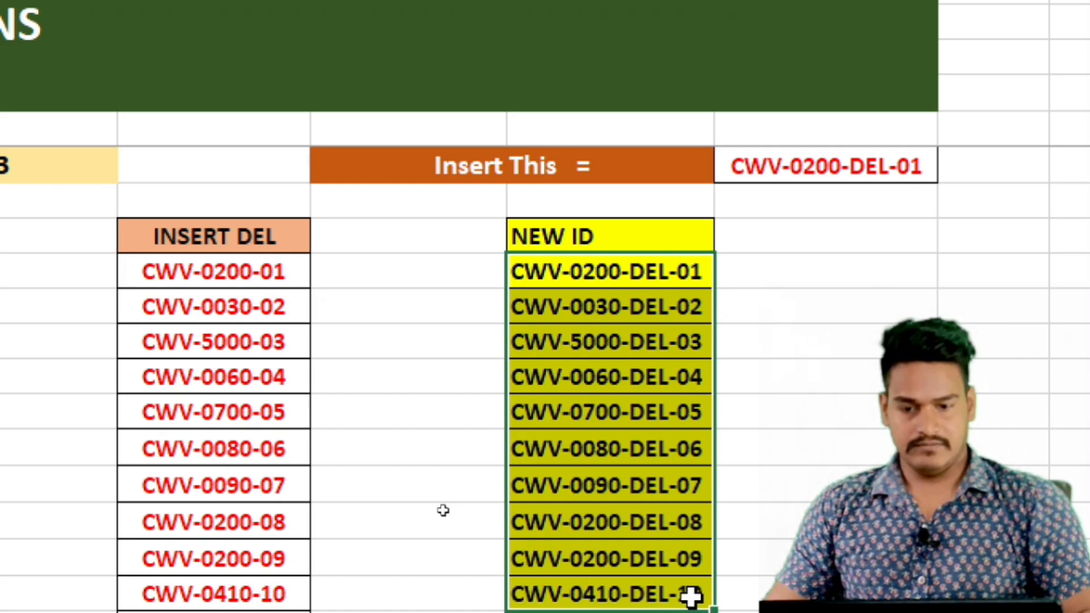
{"action": "left_click", "coordinate": [822, 490]}
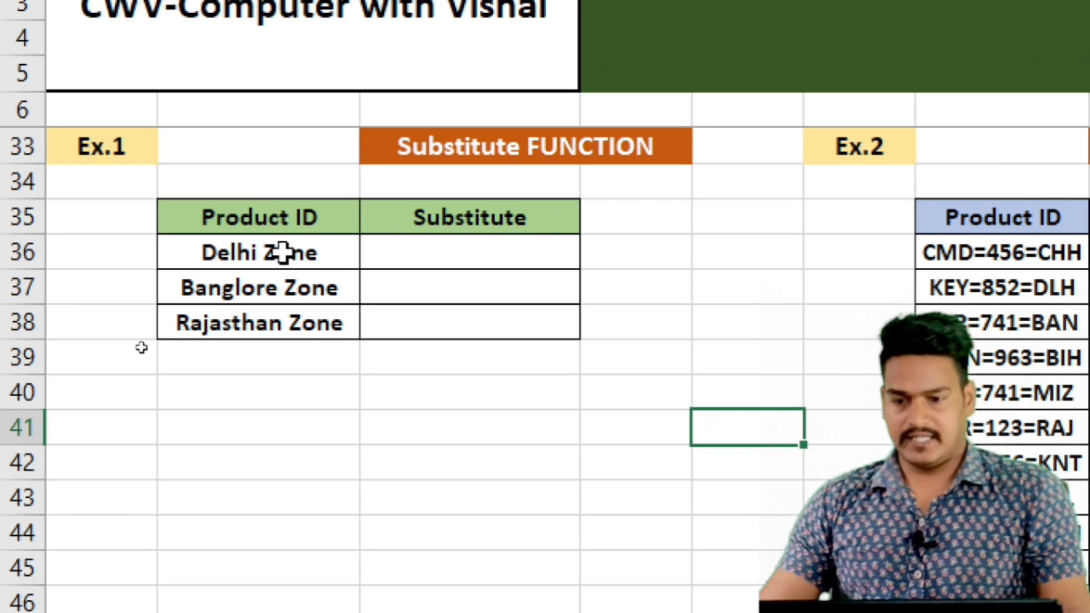
- Examine the zone names in the Product ID cells B36:B38 of the Substitute example
{"action": "left_click", "coordinate": [282, 252]}
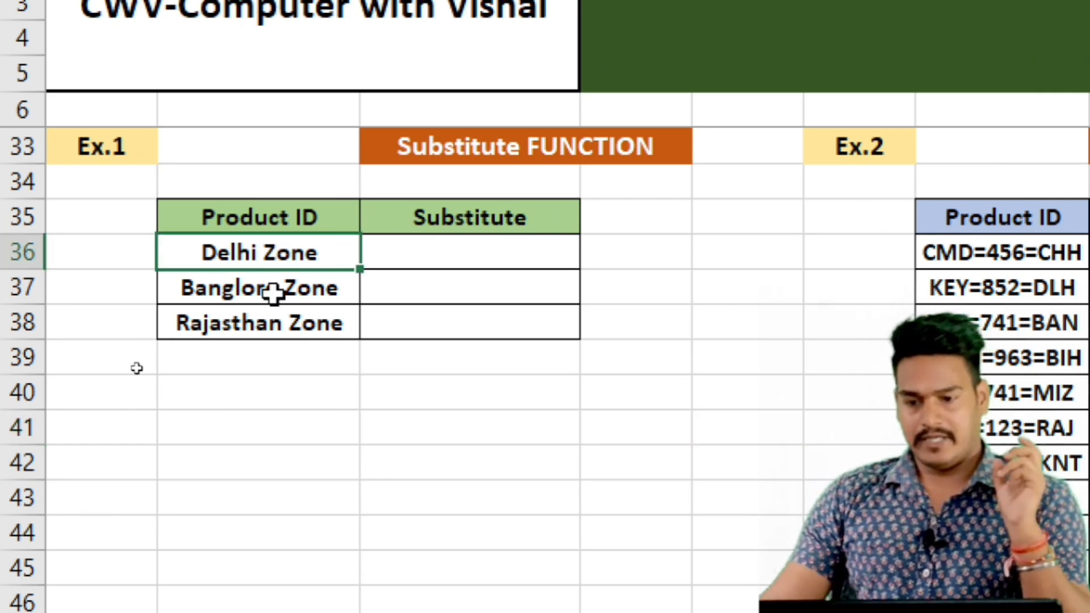
{"action": "left_click", "coordinate": [268, 294]}
{"action": "left_click", "coordinate": [258, 327]}
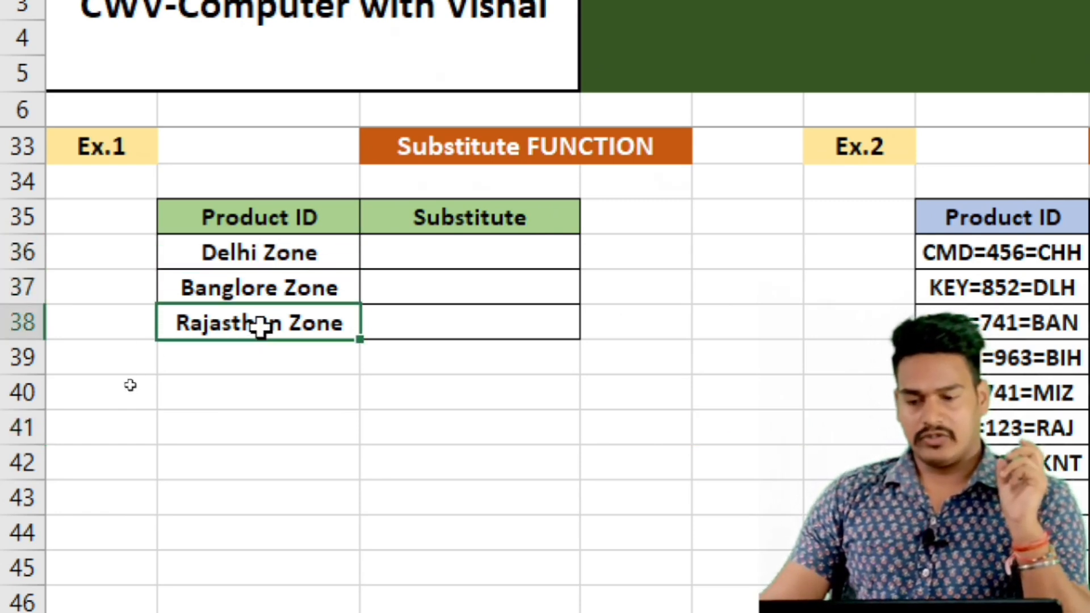
{"action": "left_click", "coordinate": [447, 434]}
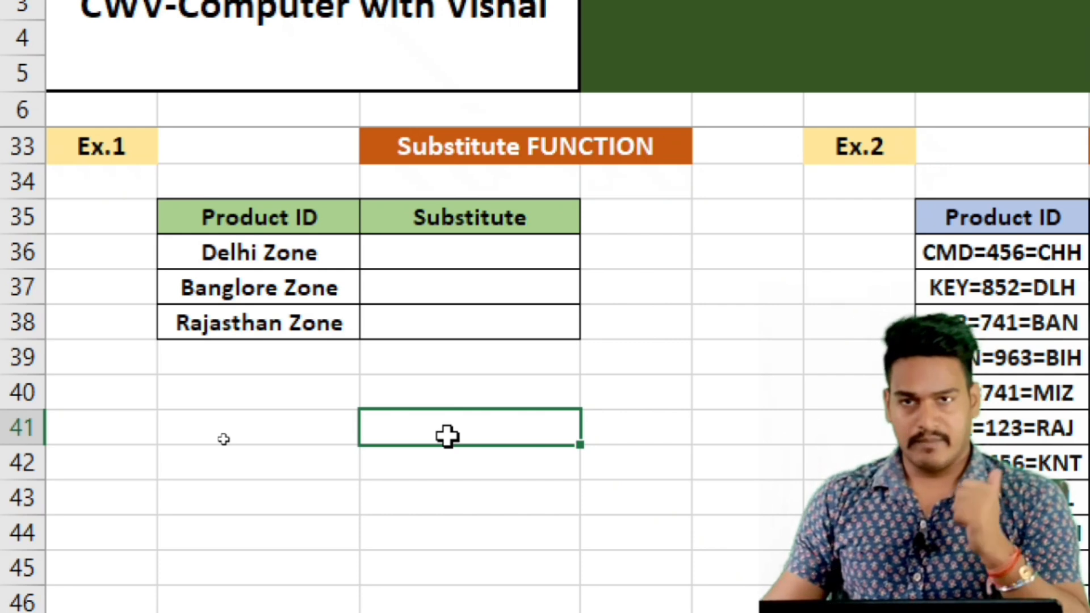
{"action": "left_click", "coordinate": [251, 252]}
{"action": "left_click", "coordinate": [230, 290]}
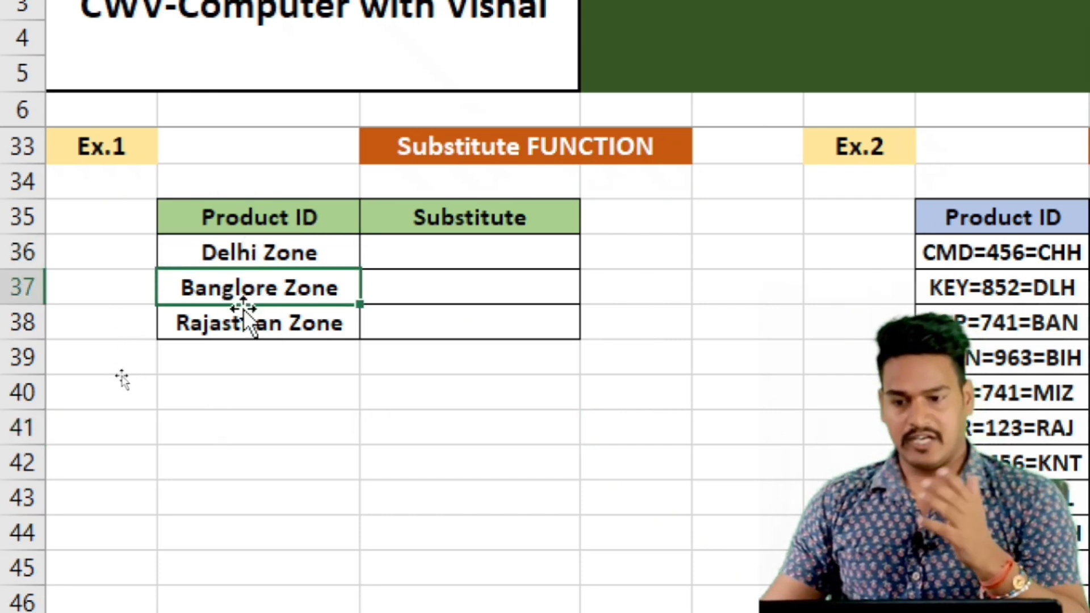
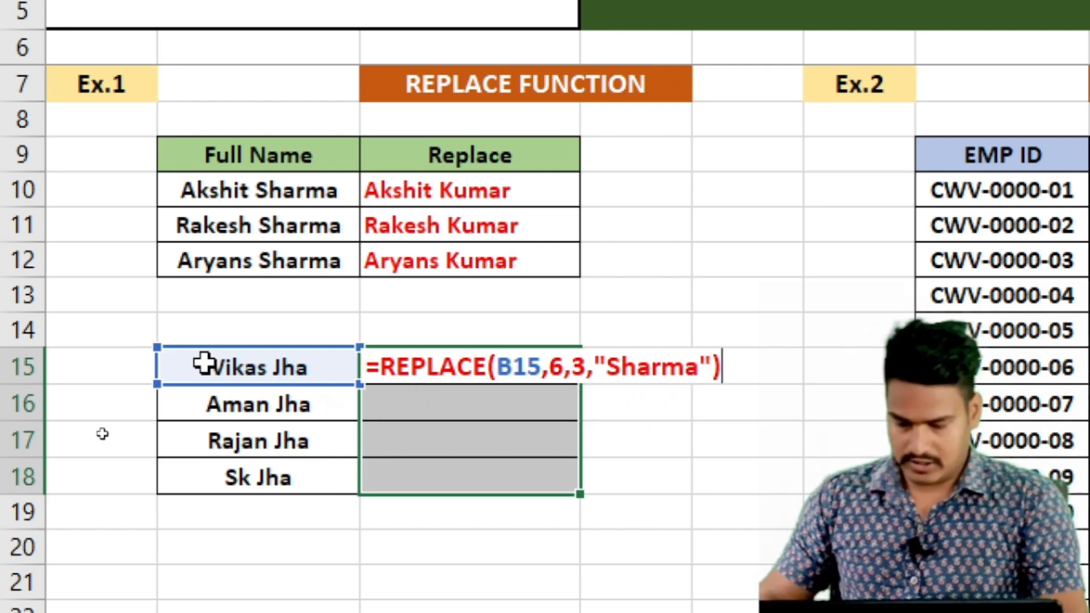
- Try filling C15:C18 with a REPLACE formula on B15, start 6, length 3, substituting the new surname, and clear the results
{"action": "key", "text": "ctrl+Return"}
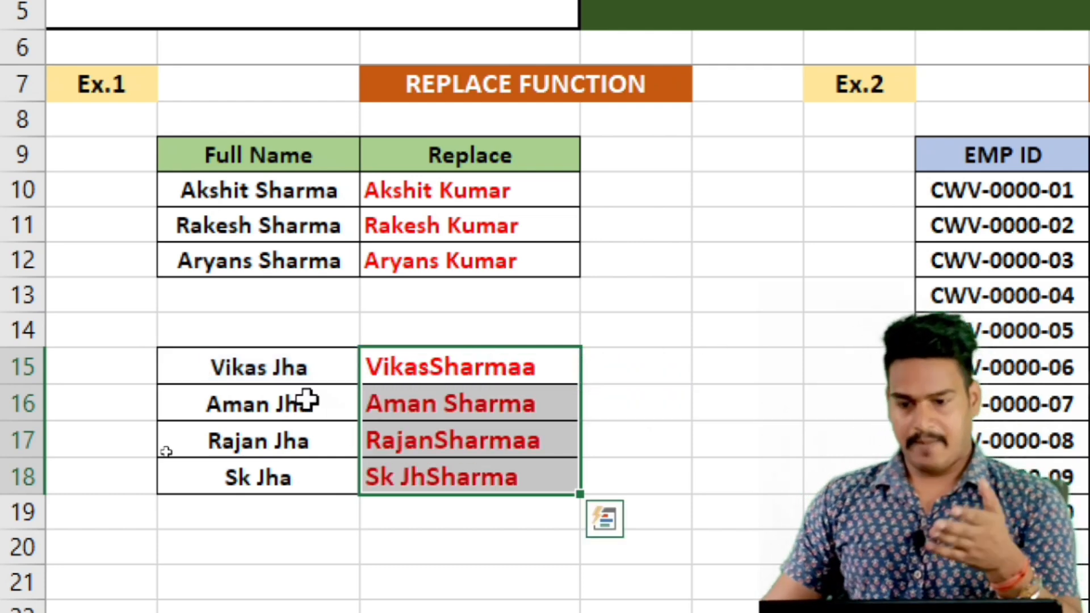
{"action": "double_click", "coordinate": [500, 355]}
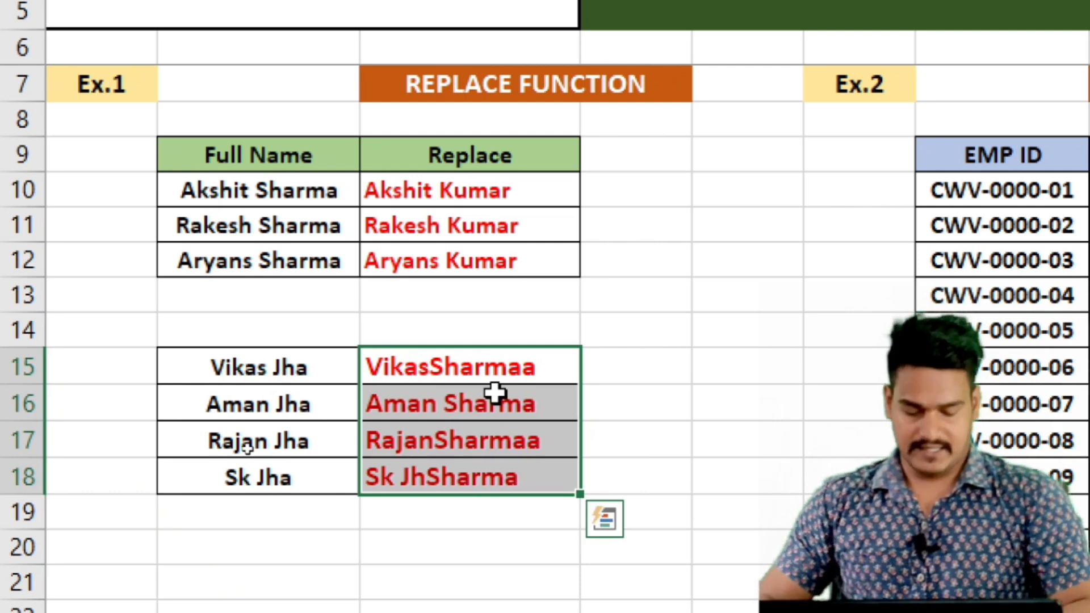
{"action": "key", "text": "Delete"}
- Fill C15:C18 with a SUBSTITUTE formula on B15 that swaps the old surname for the new one
{"action": "type", "text": "=subs"}
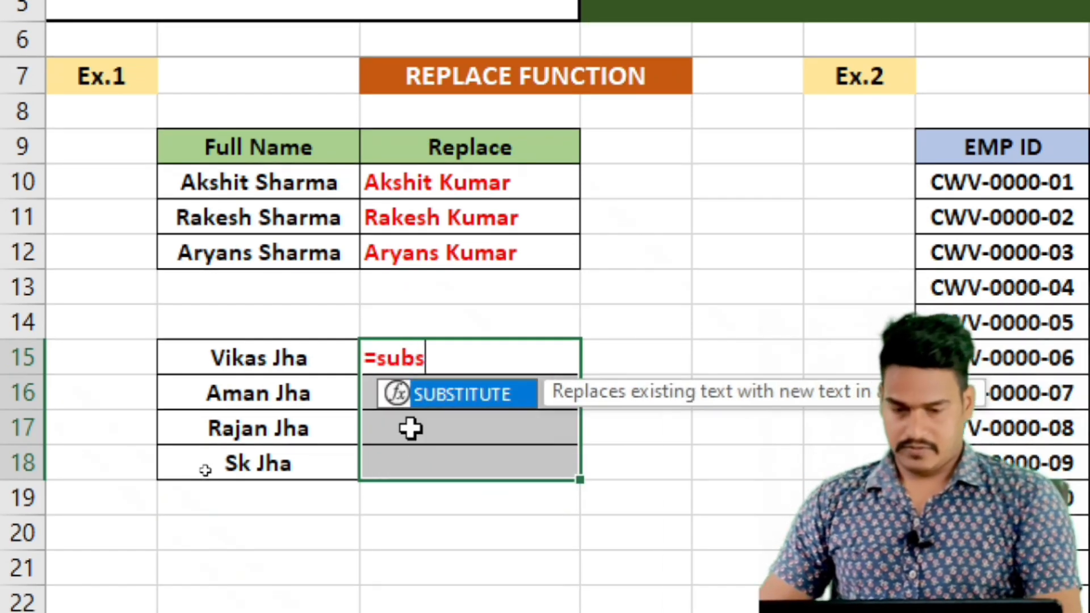
{"action": "key", "text": "Tab"}
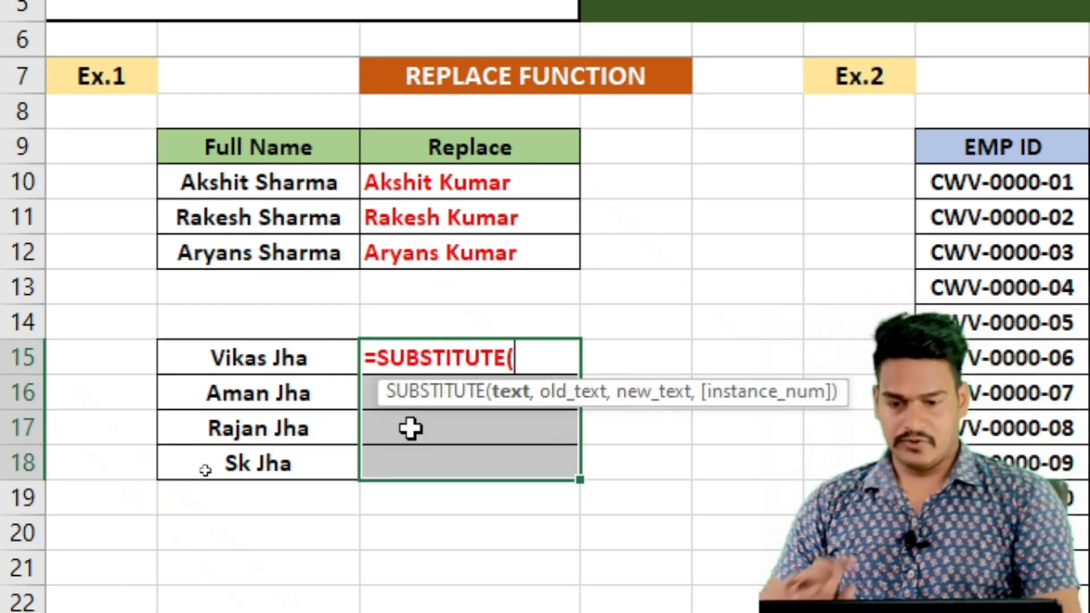
{"action": "left_click", "coordinate": [274, 357]}
{"action": "type", "text": ","}
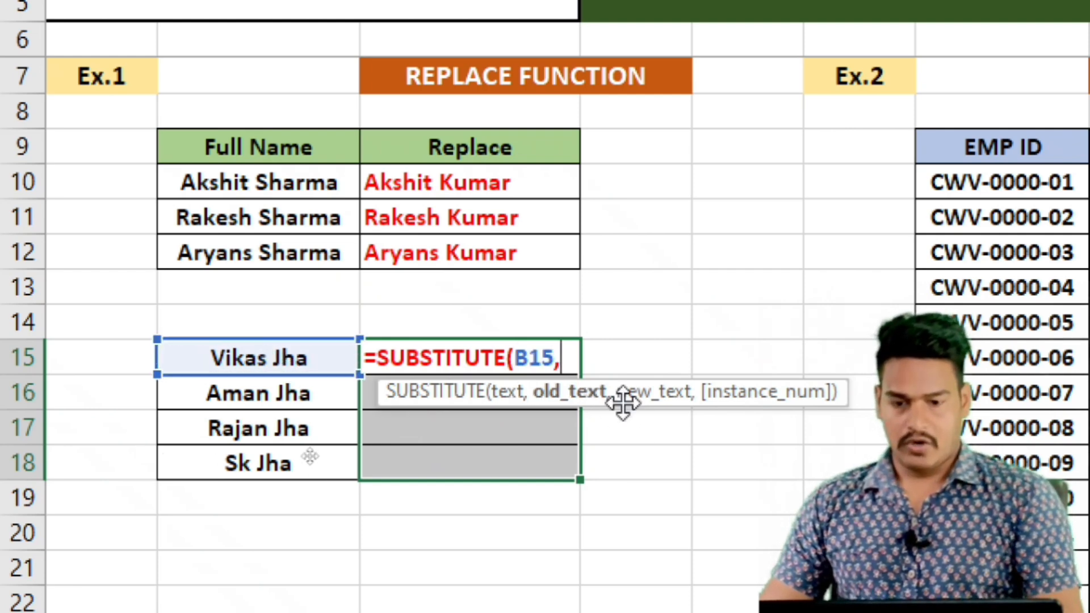
{"action": "type", "text": "\"J"}
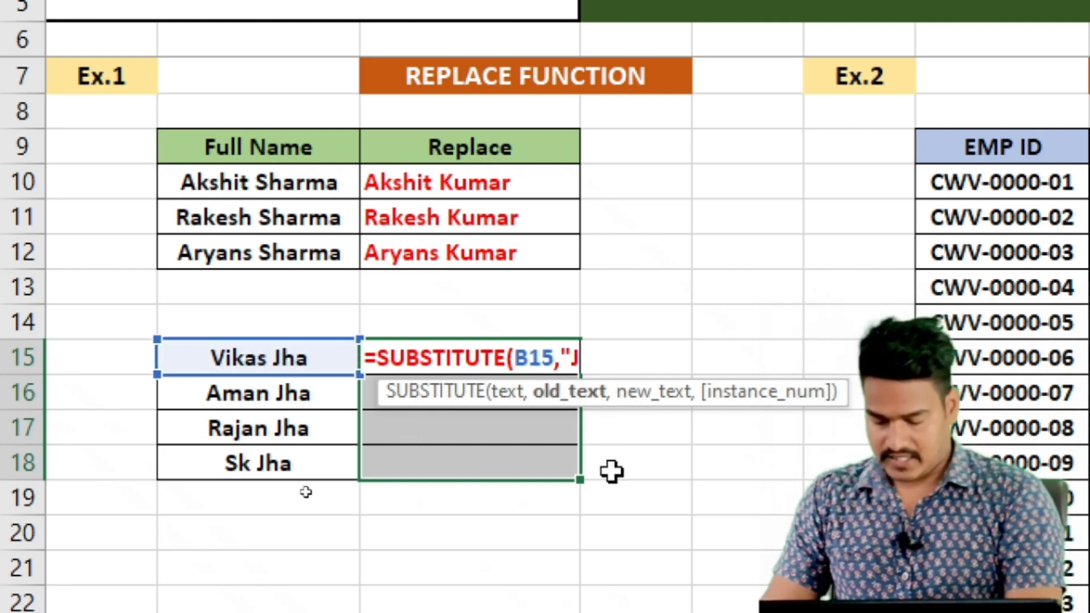
{"action": "type", "text": "ha\","}
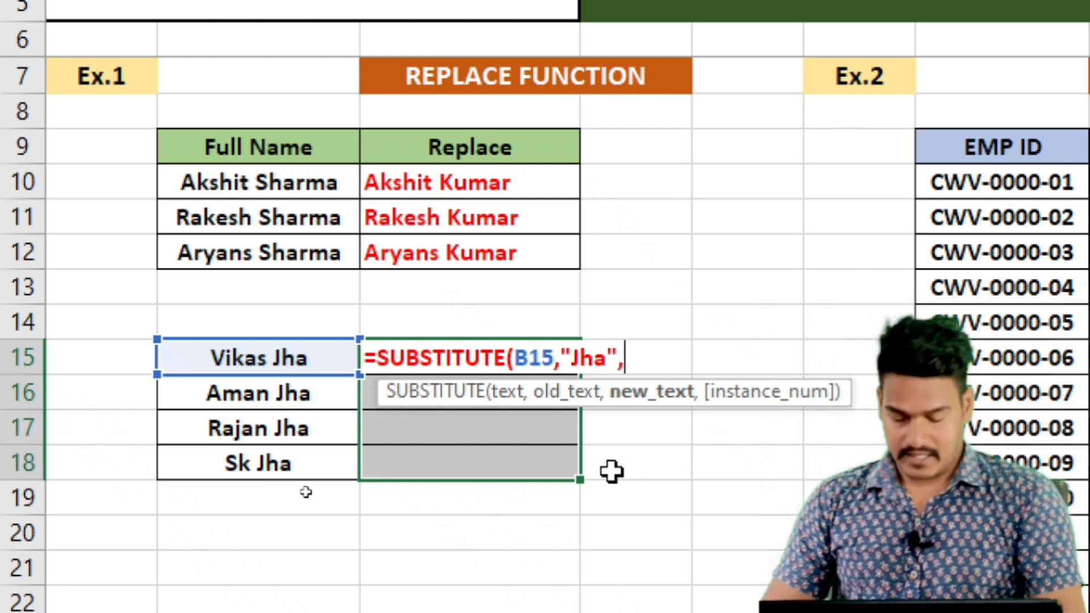
{"action": "type", "text": "\"S"}
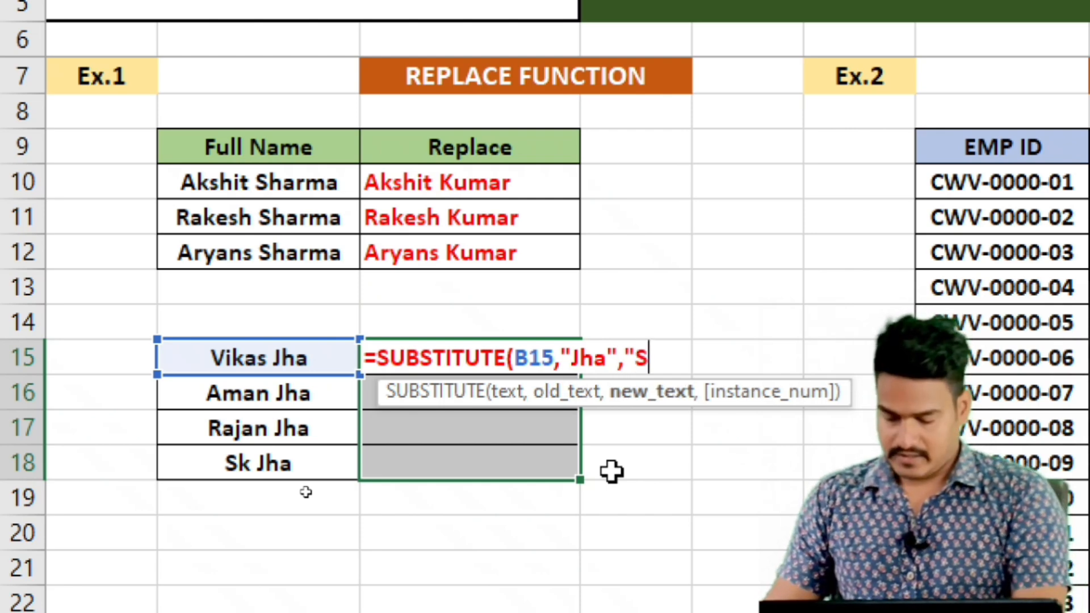
{"action": "type", "text": "harma\""}
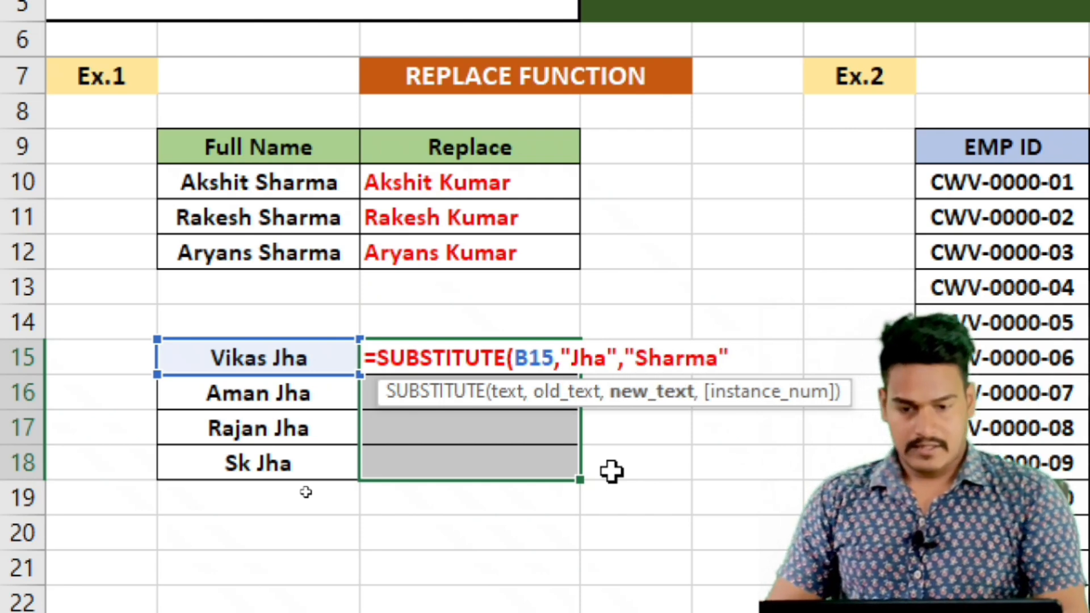
{"action": "type", "text": ")"}
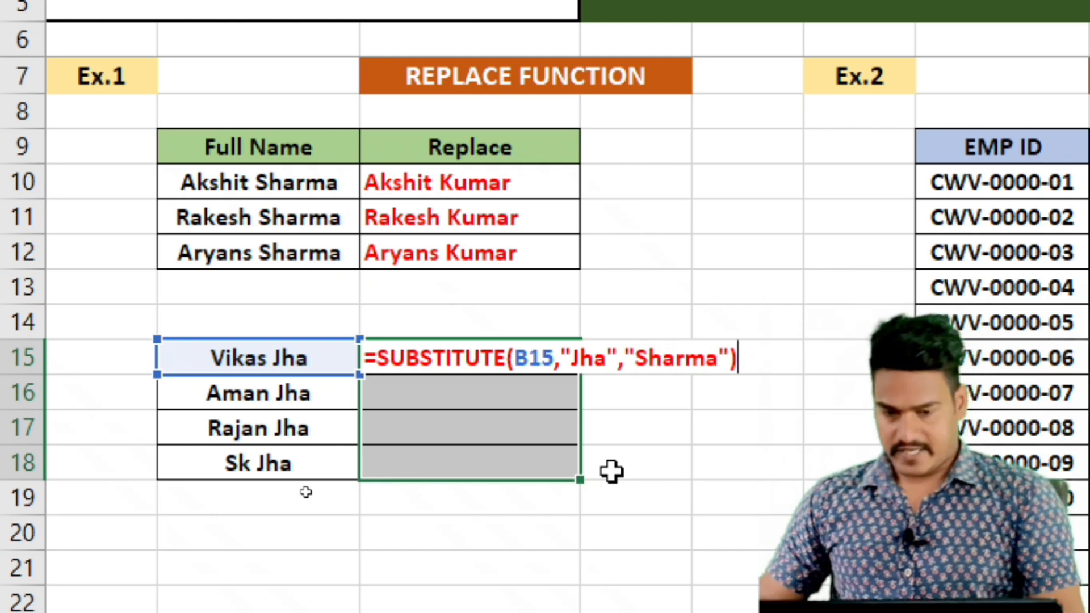
{"action": "key", "text": "ctrl+Return"}
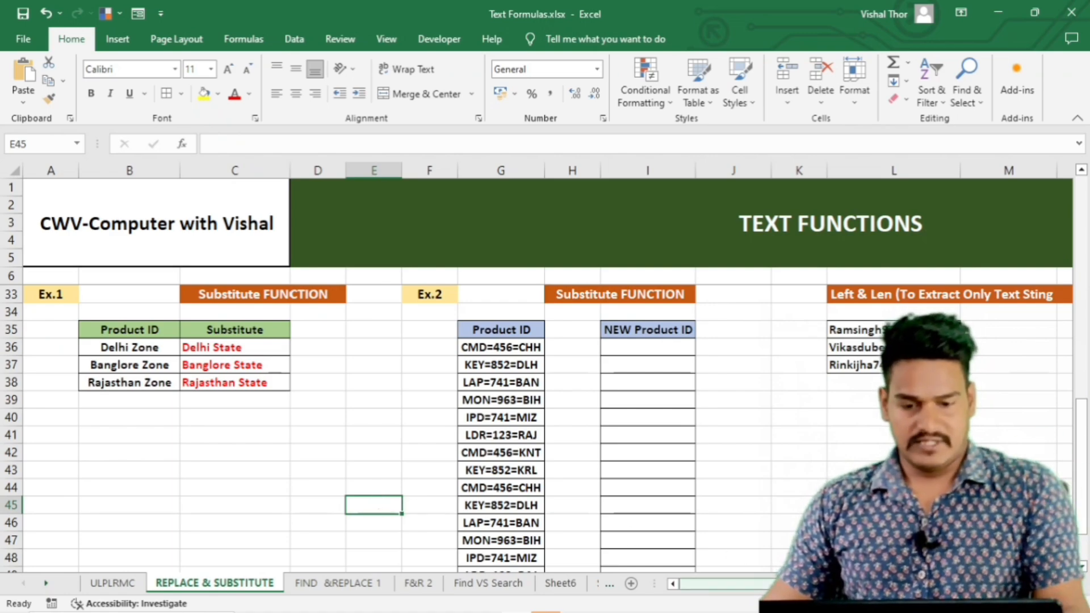
- Fill the NEW Product ID column from I36 down with =SUBSTITUTE(G36,"=","-")
{"action": "scroll", "coordinate": [703, 584], "scroll_direction": "right", "scroll_amount": 2}
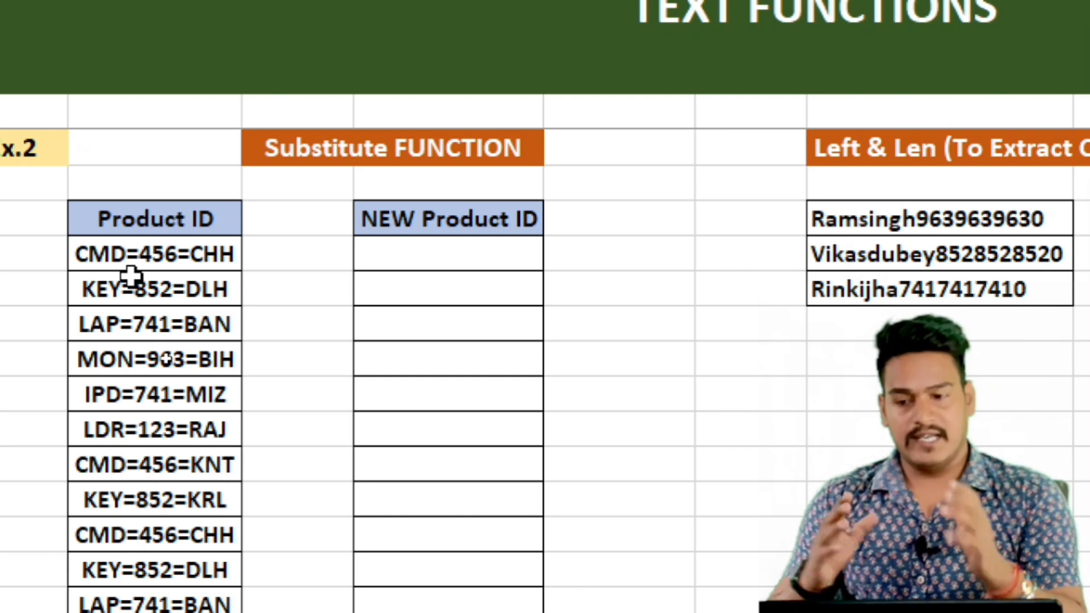
{"action": "left_click", "coordinate": [448, 323]}
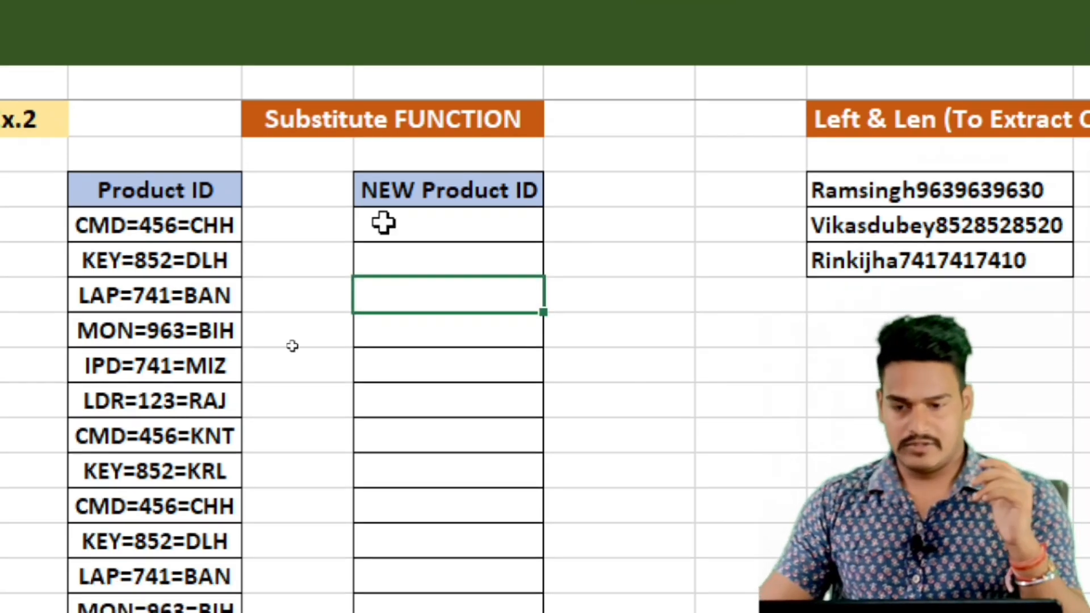
{"action": "left_click_drag", "start_coordinate": [384, 223], "coordinate": [372, 612]}
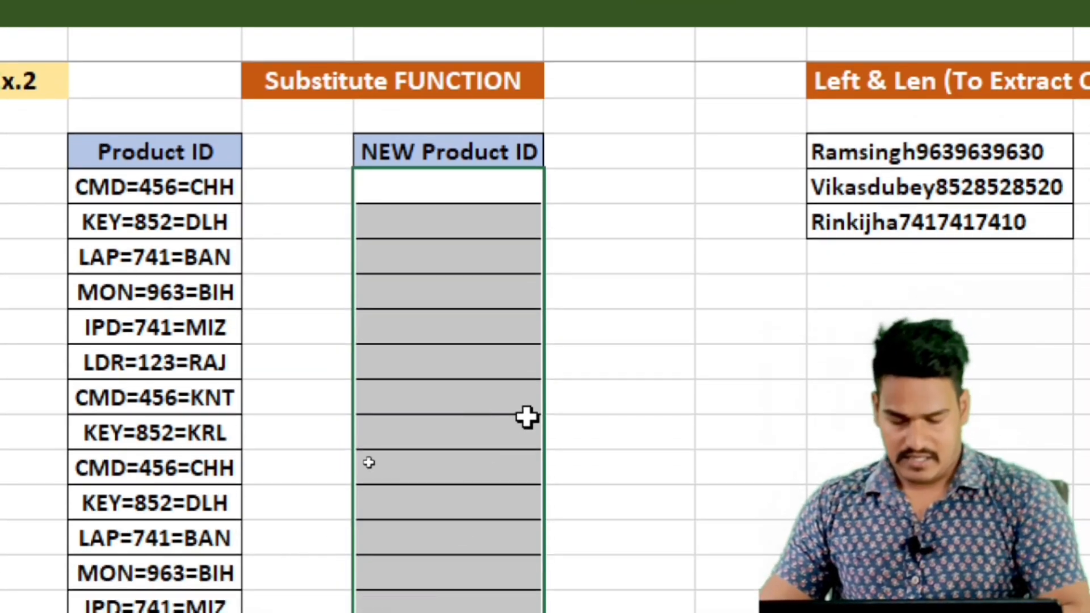
{"action": "type", "text": "=subs"}
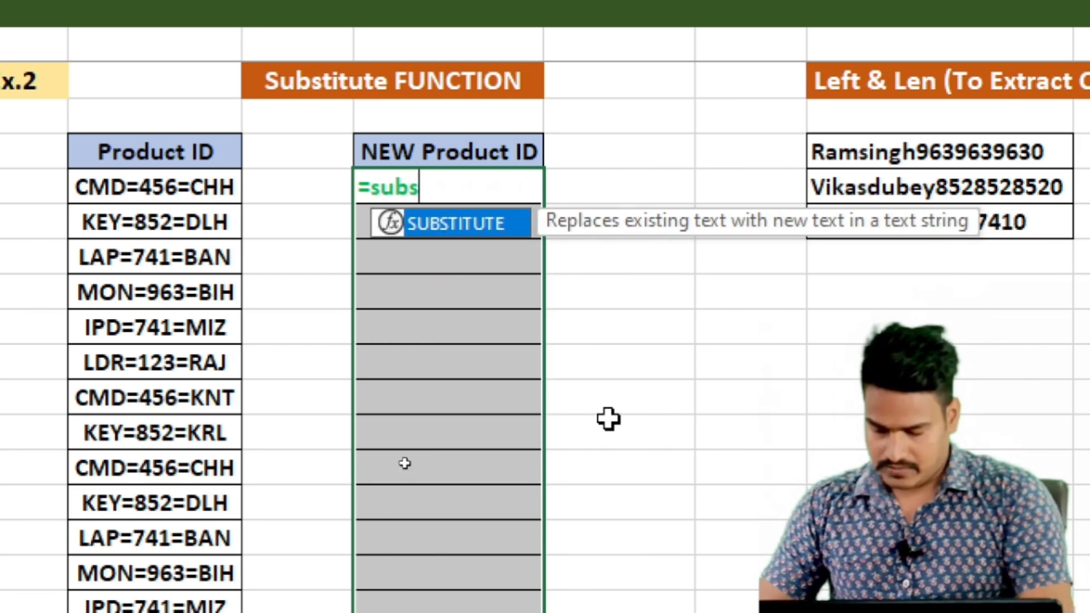
{"action": "key", "text": "Tab"}
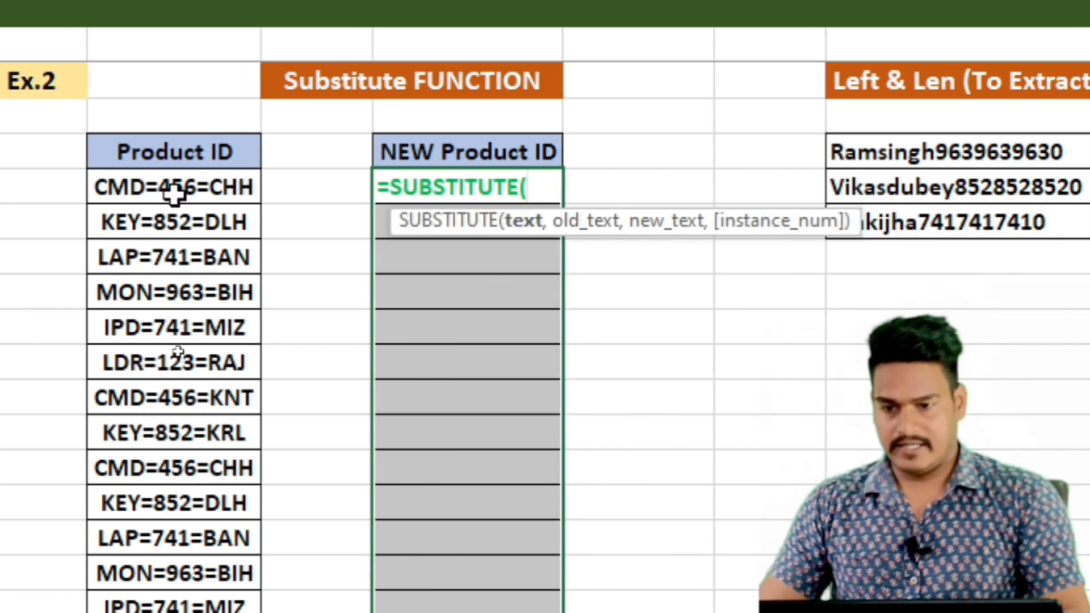
{"action": "left_click", "coordinate": [174, 193]}
{"action": "type", "text": ","}
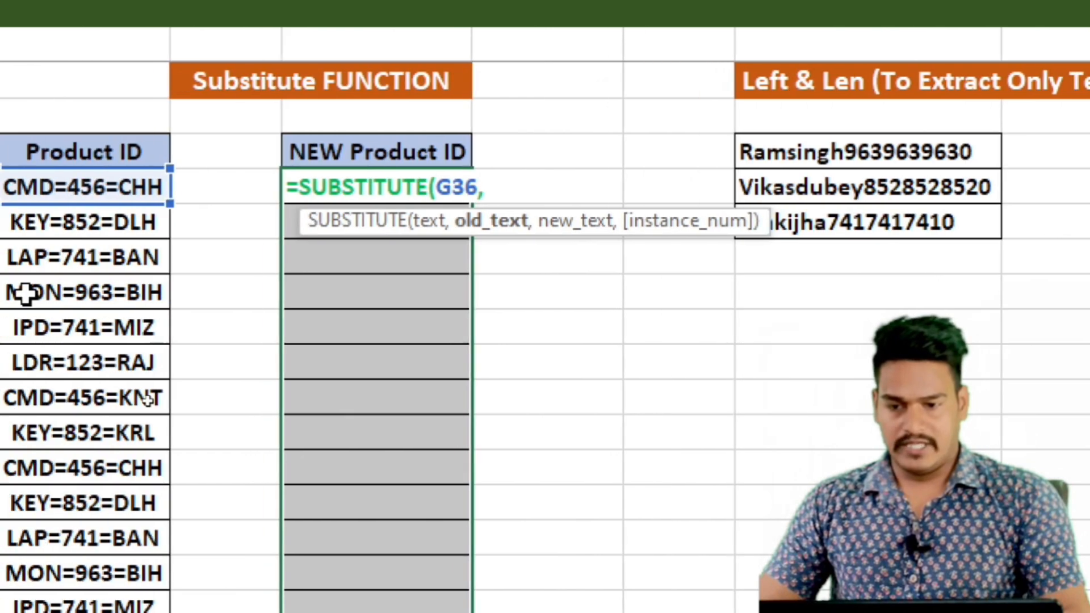
{"action": "type", "text": "\"="}
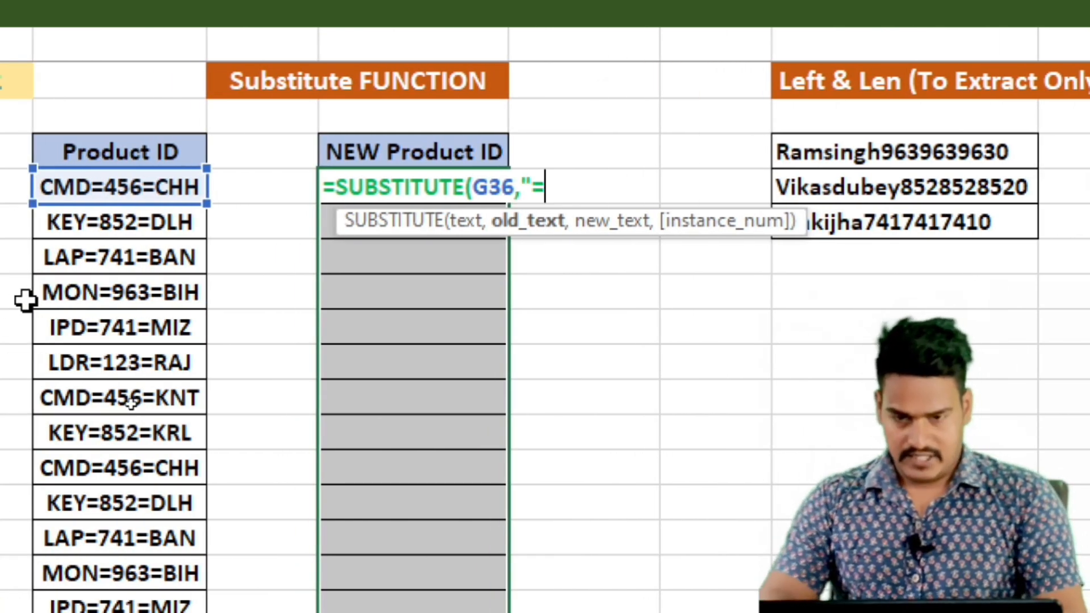
{"action": "type", "text": "\","}
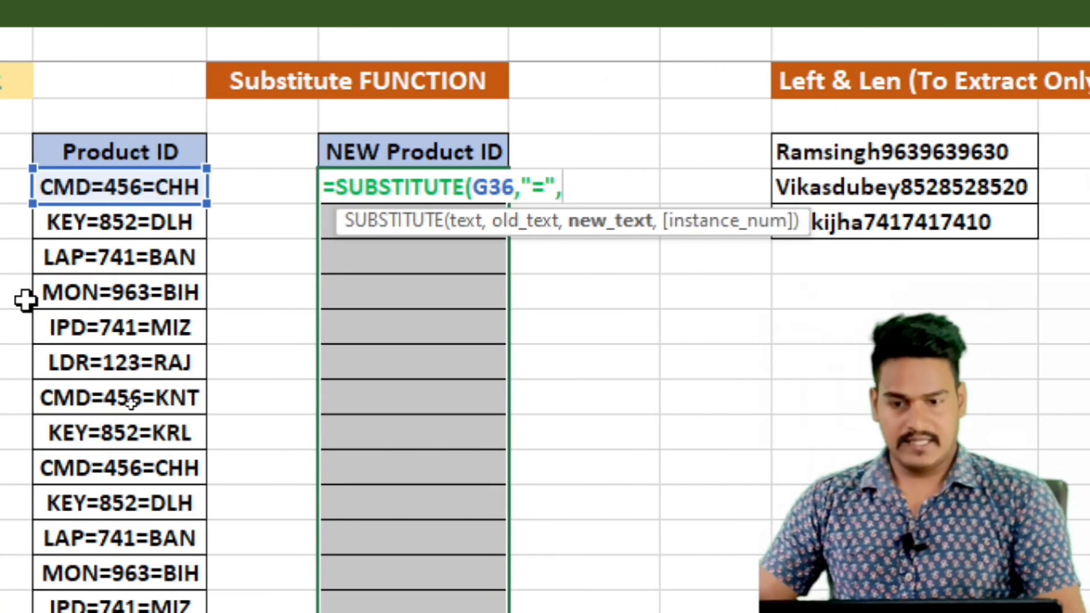
{"action": "type", "text": "\"-"}
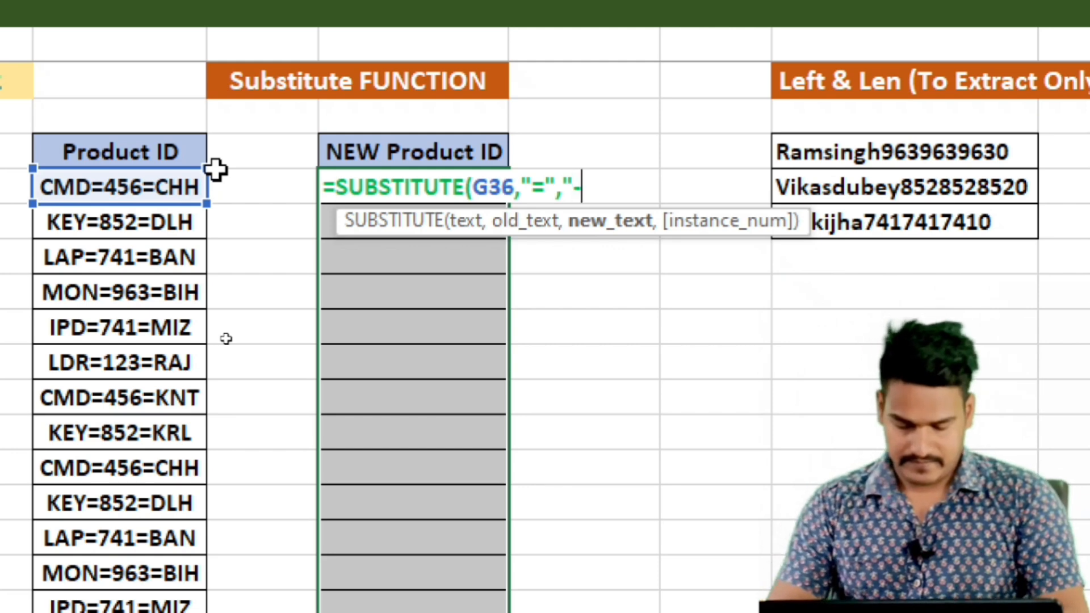
{"action": "type", "text": "\""}
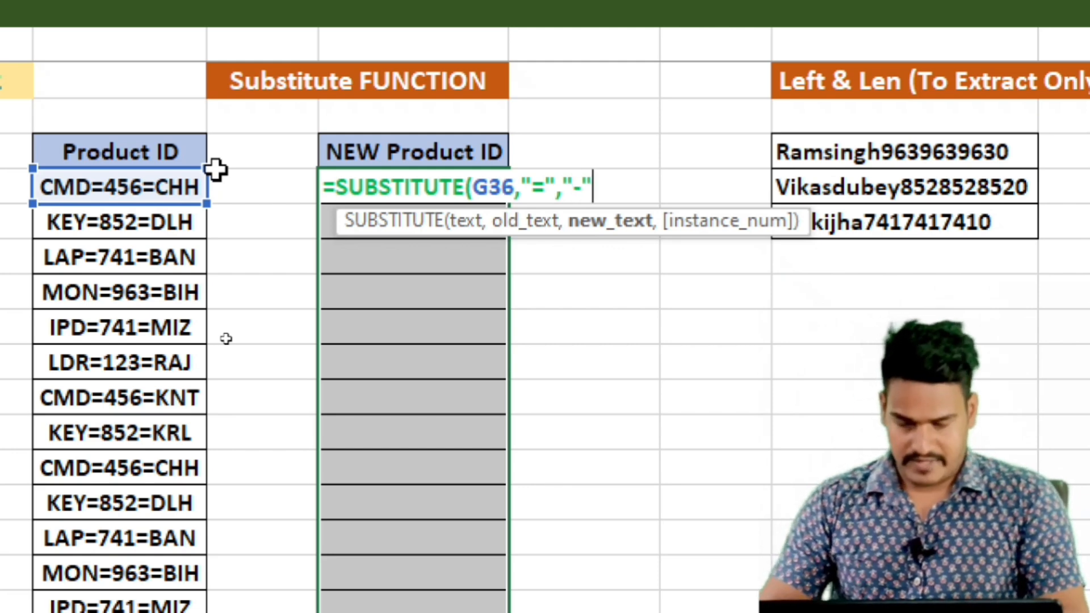
{"action": "type", "text": ")"}
{"action": "key", "text": "ctrl+Return"}
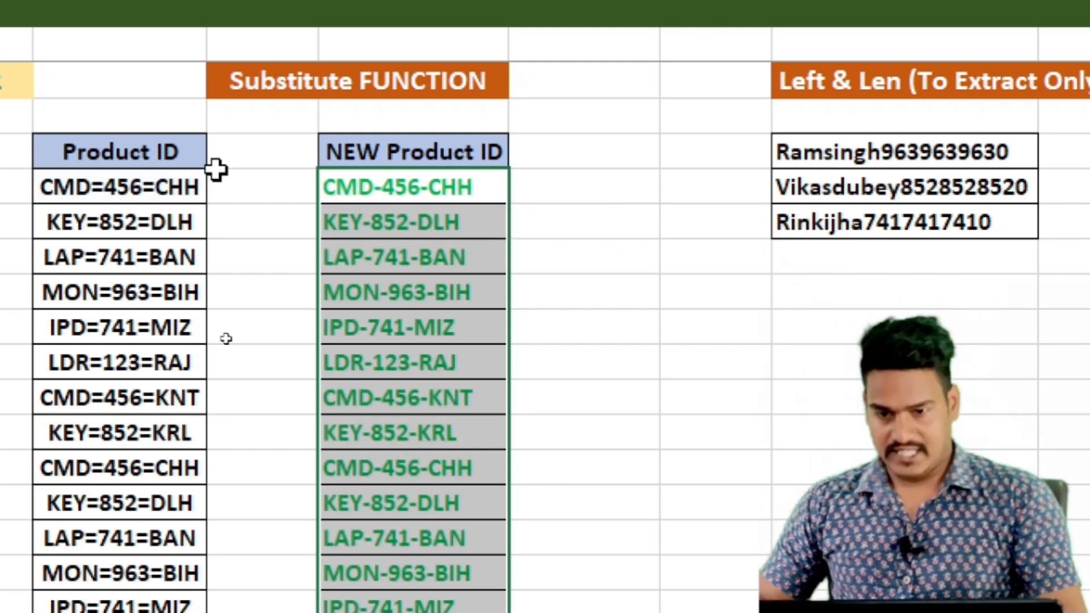
- Compare the separators in the Product ID entries with those in the NEW Product ID column
{"action": "left_click", "coordinate": [624, 290]}
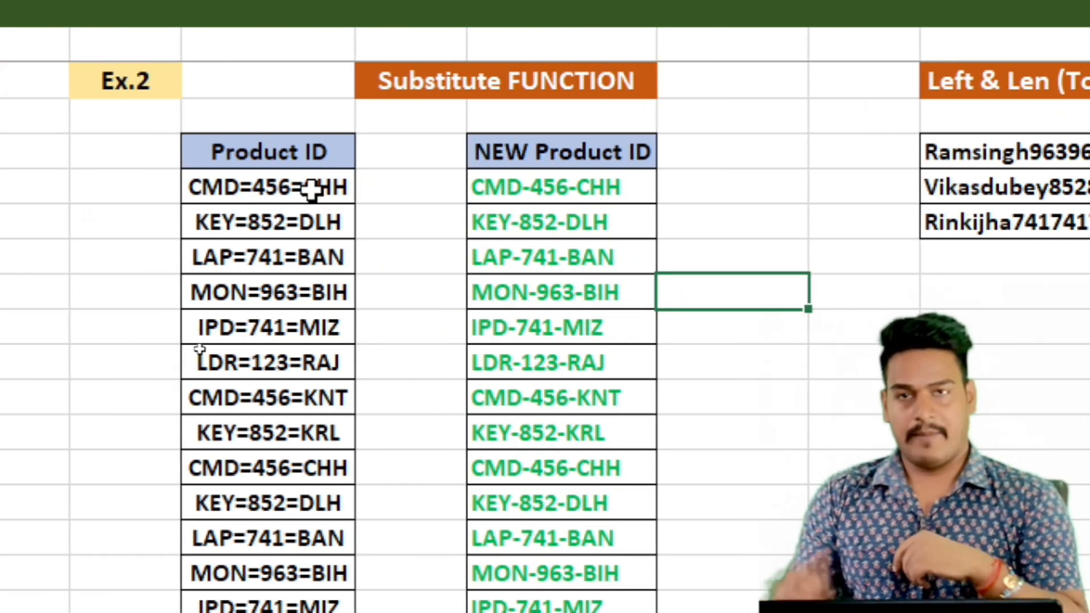
{"action": "left_click", "coordinate": [530, 220]}
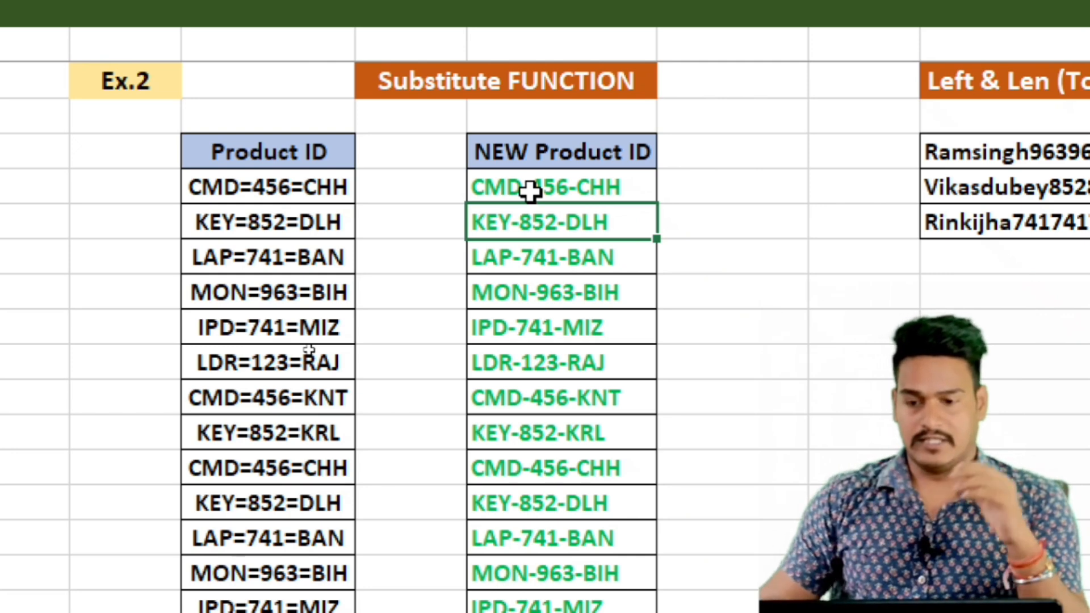
{"action": "left_click", "coordinate": [284, 190]}
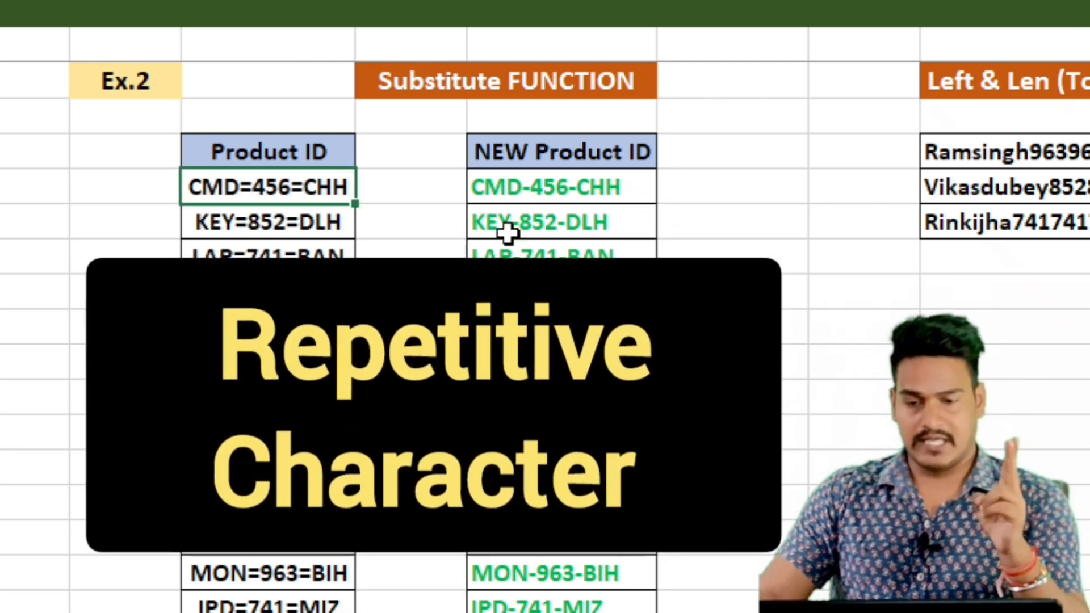
{"action": "left_click", "coordinate": [541, 247]}
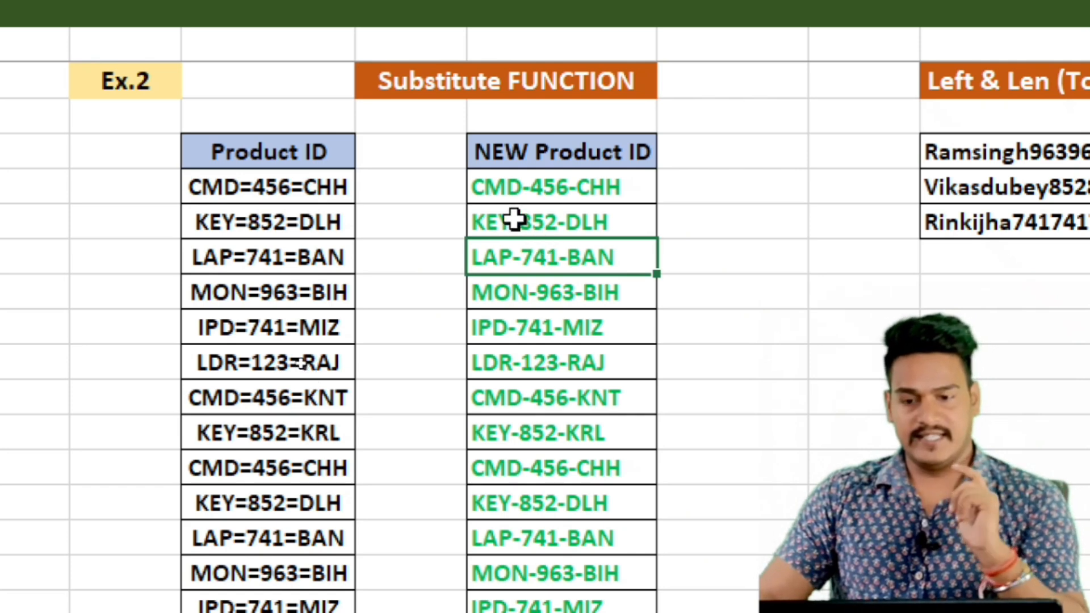
{"action": "left_click_drag", "start_coordinate": [517, 188], "coordinate": [535, 404]}
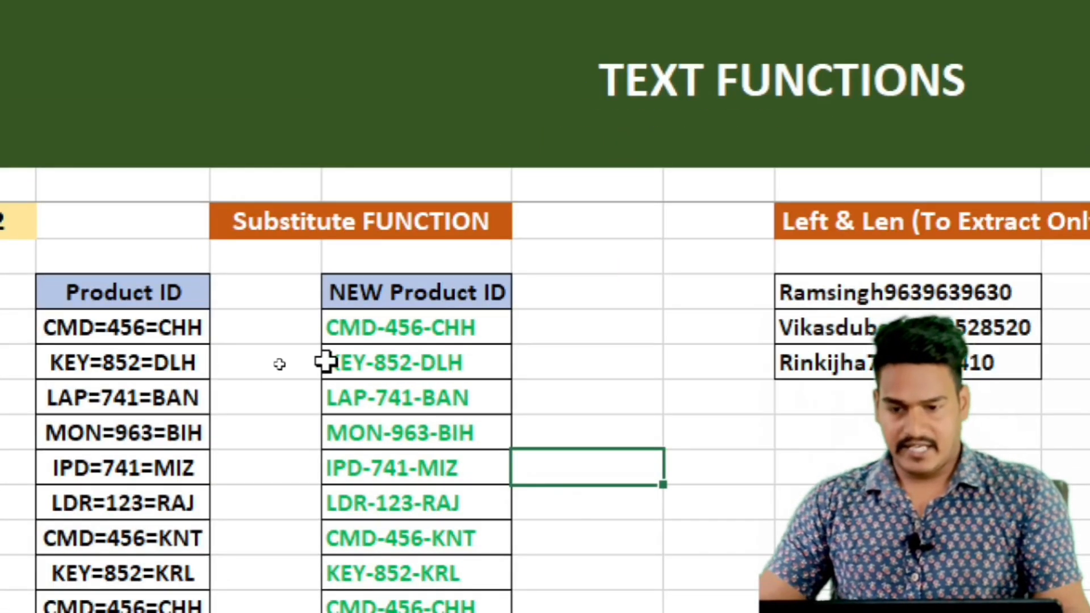
- Clear the NEW Product ID column and refill it with =SUBSTITUTE(G36,"=","-",2) to change only the second separator
{"action": "left_click_drag", "start_coordinate": [325, 346], "coordinate": [327, 382]}
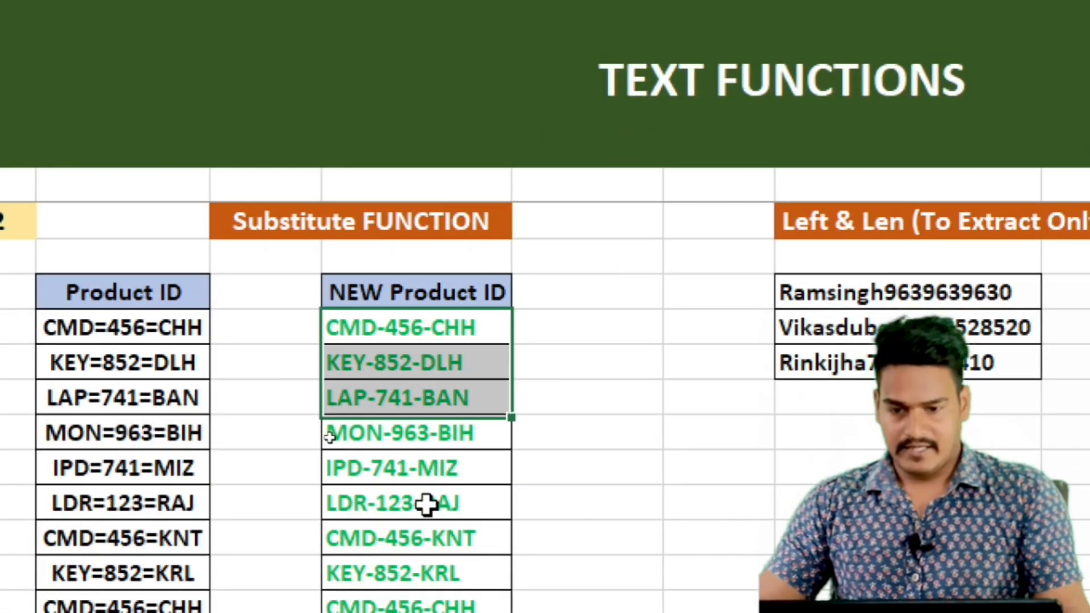
{"action": "left_click_drag", "start_coordinate": [426, 504], "coordinate": [424, 598]}
{"action": "key", "text": "Delete"}
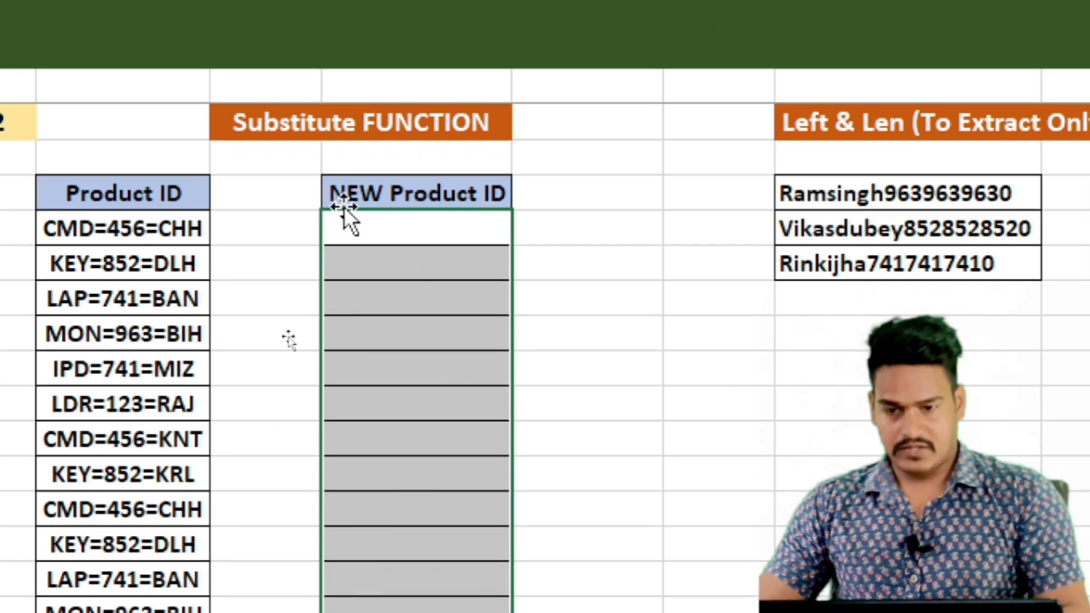
{"action": "type", "text": "=su"}
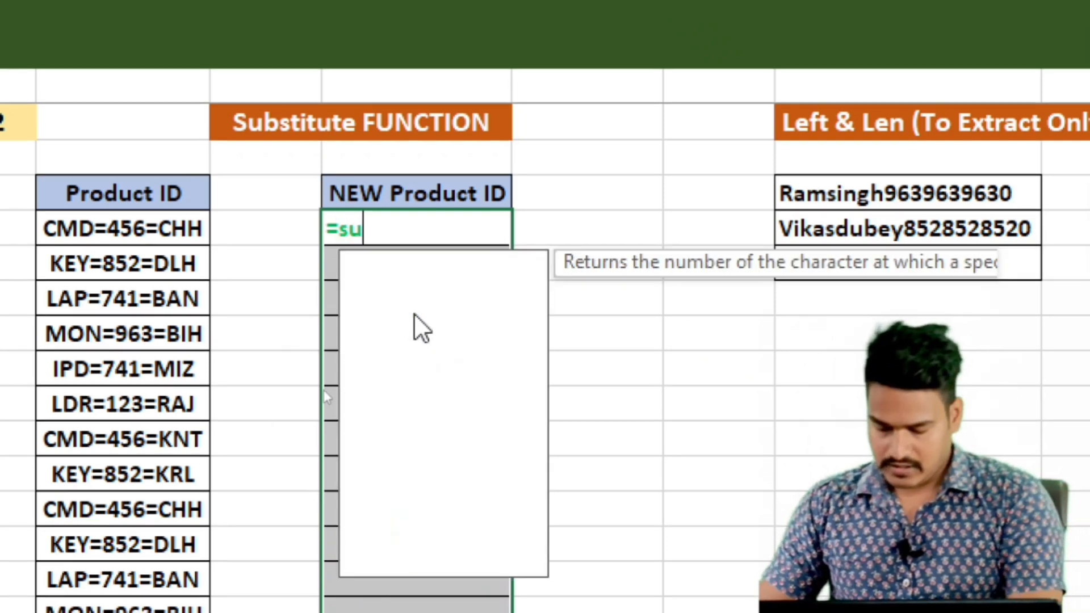
{"action": "type", "text": "bs"}
{"action": "key", "text": "Tab"}
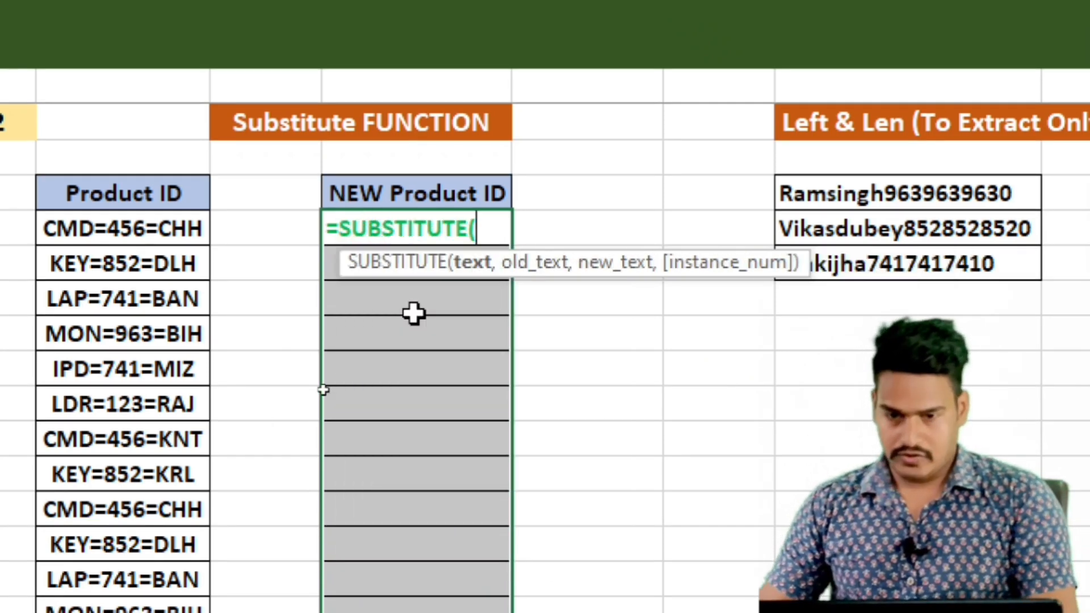
{"action": "left_click", "coordinate": [167, 232]}
{"action": "type", "text": ","}
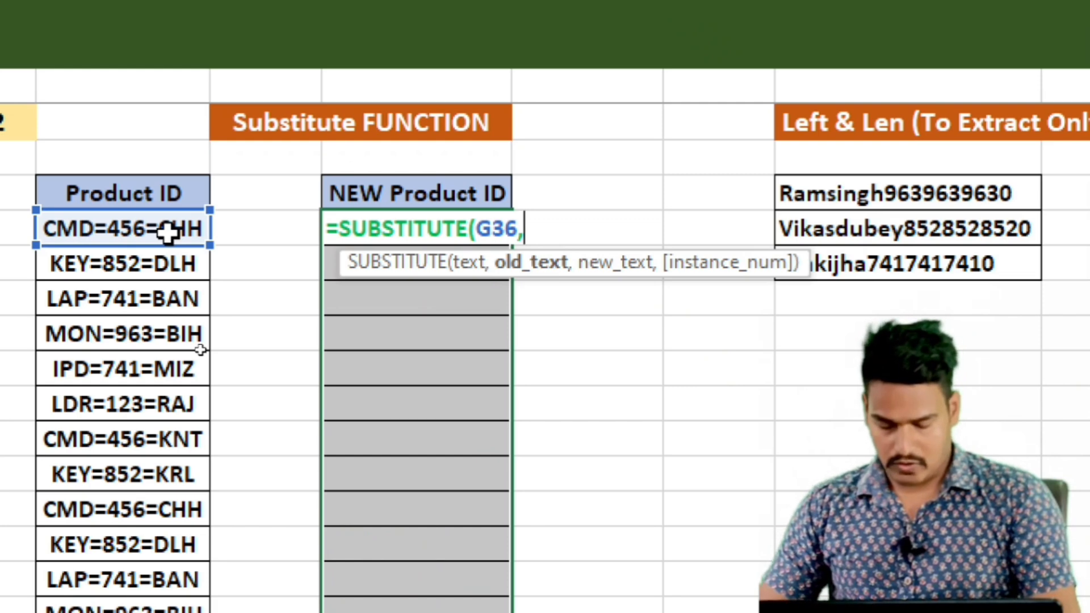
{"action": "type", "text": "\"=\","}
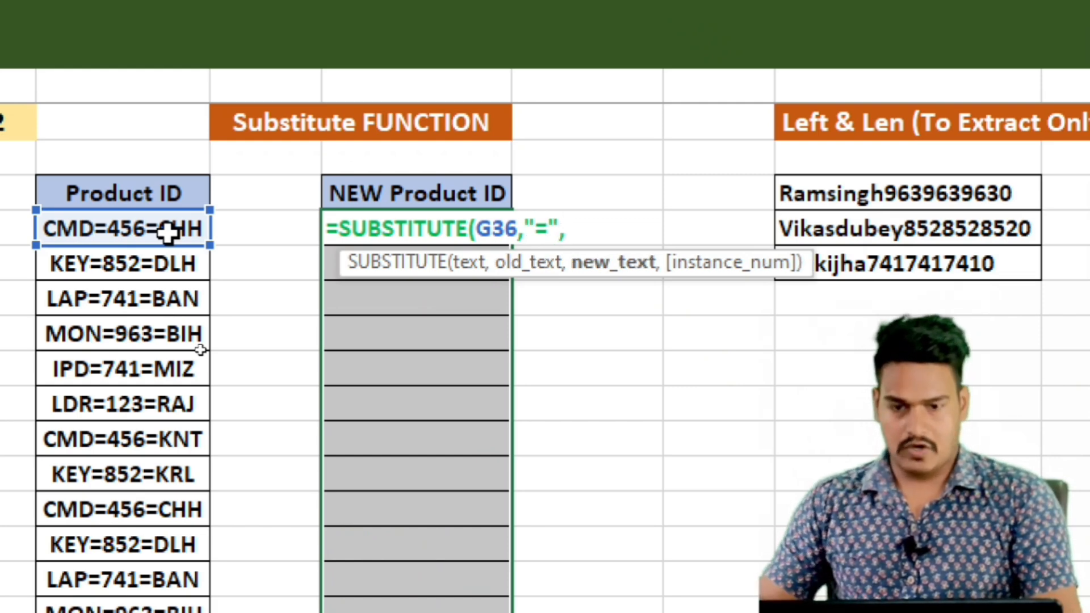
{"action": "type", "text": "\"-"}
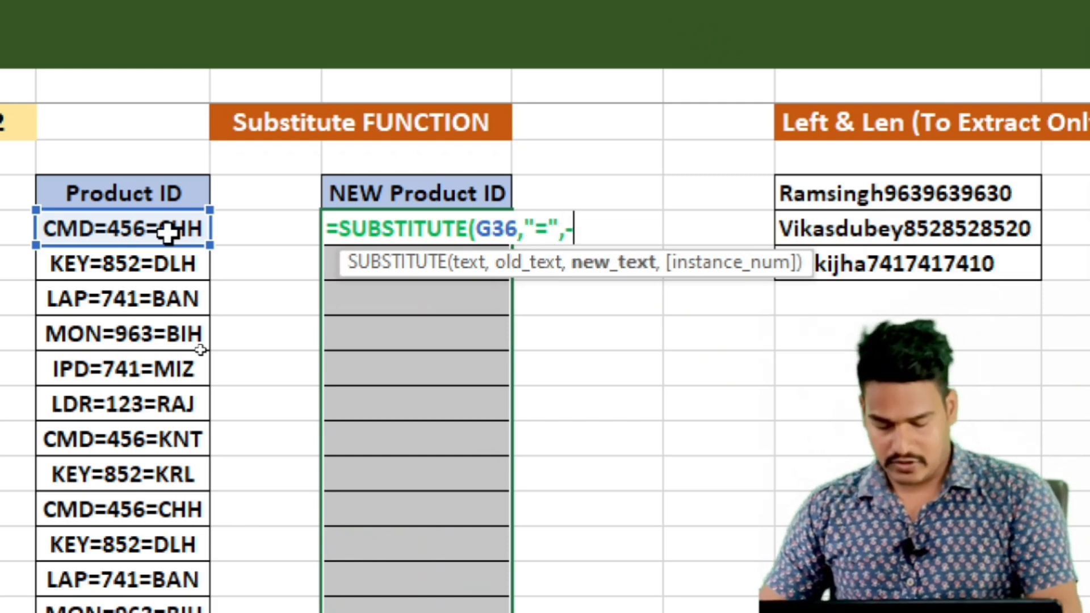
{"action": "type", "text": "\",2"}
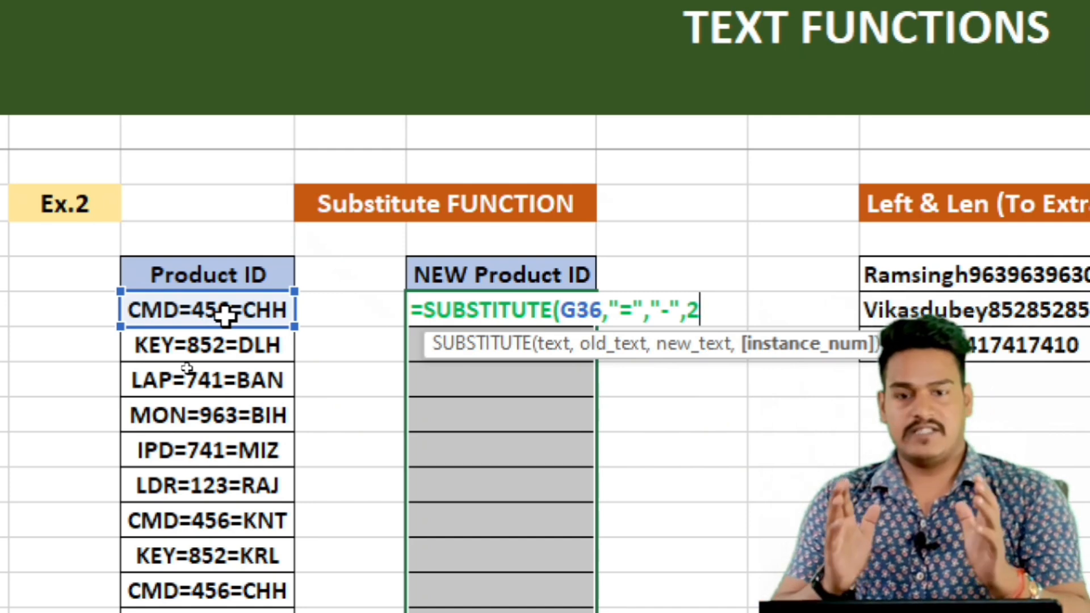
{"action": "type", "text": ")"}
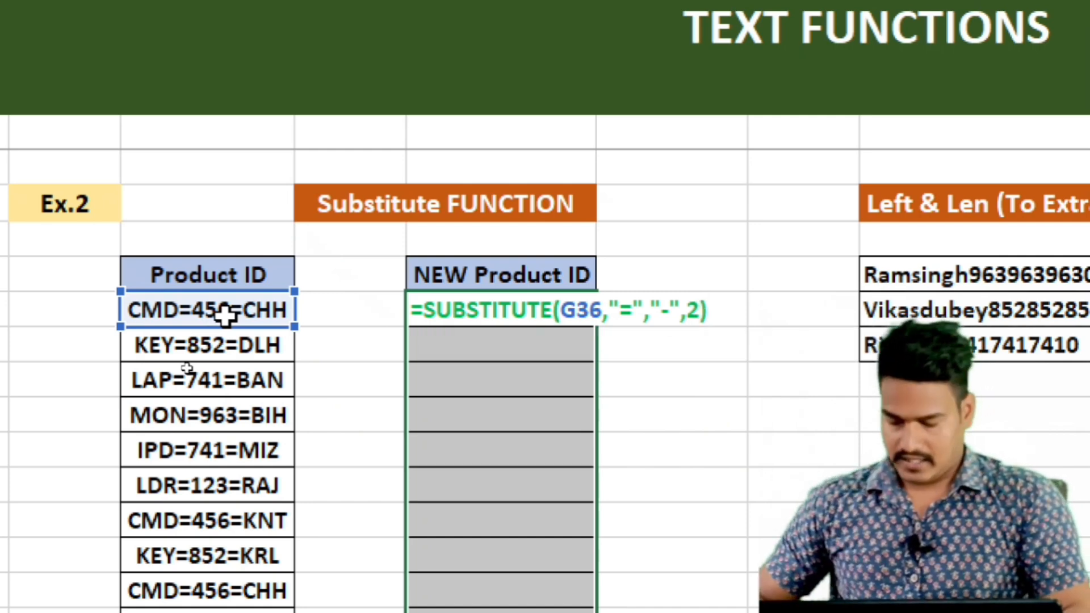
{"action": "key", "text": "ctrl+Return"}
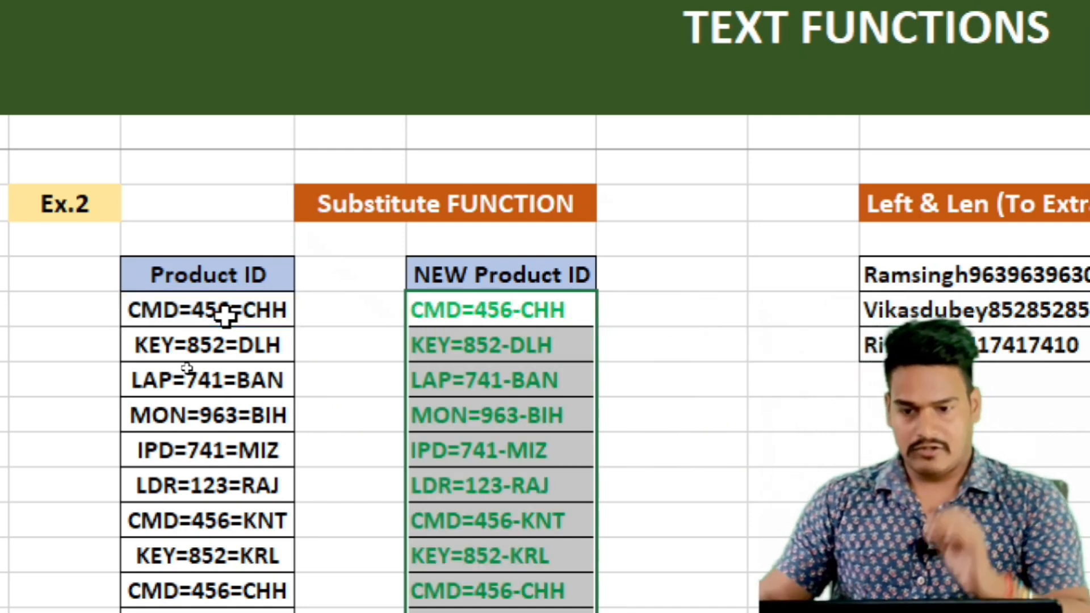
{"action": "left_click", "coordinate": [467, 381]}
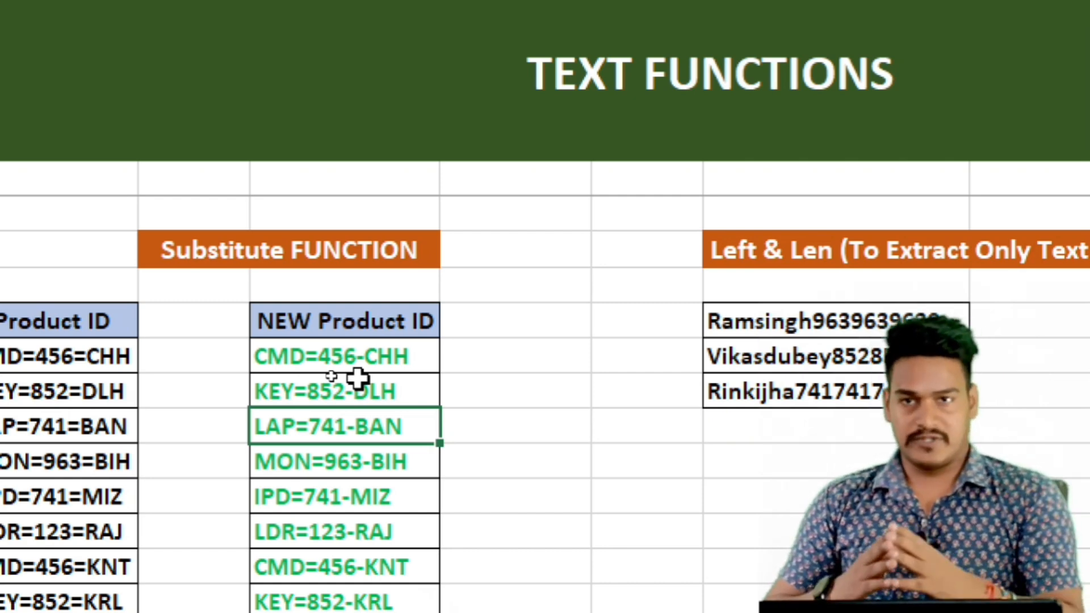
{"action": "left_click", "coordinate": [531, 557]}
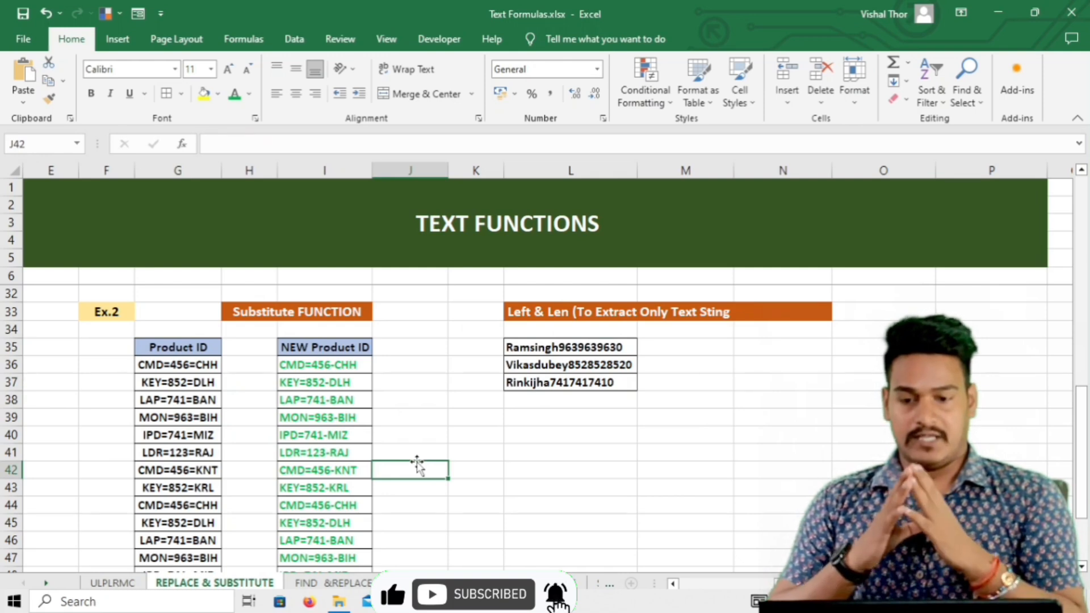
{"action": "left_click", "coordinate": [461, 418]}
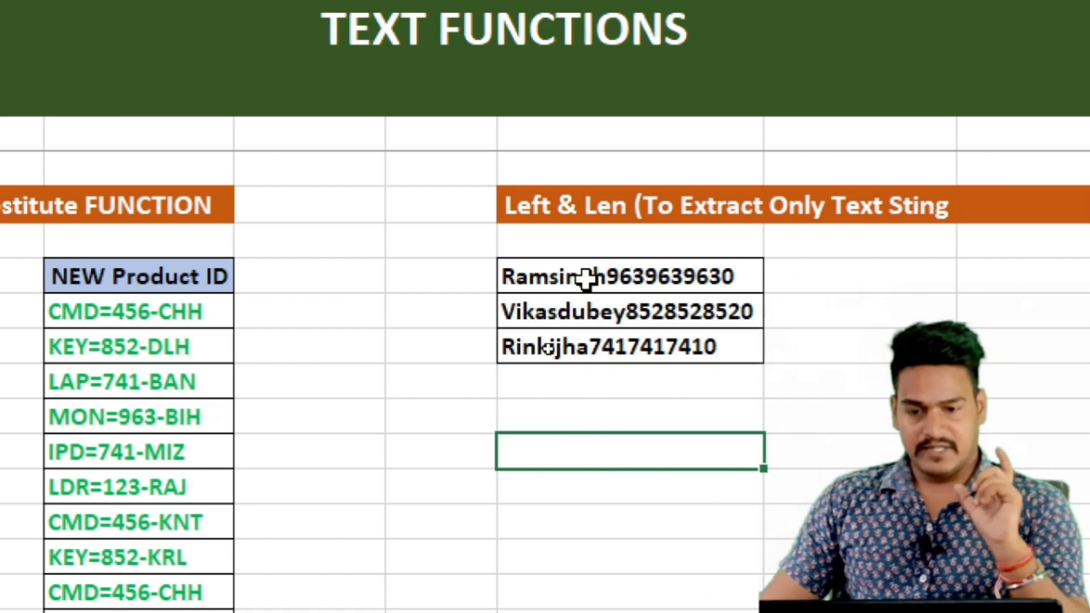
- Enter =LEN(L35) in L39 to count the characters of the first combined name-and-phone string
{"action": "left_click", "coordinate": [586, 278]}
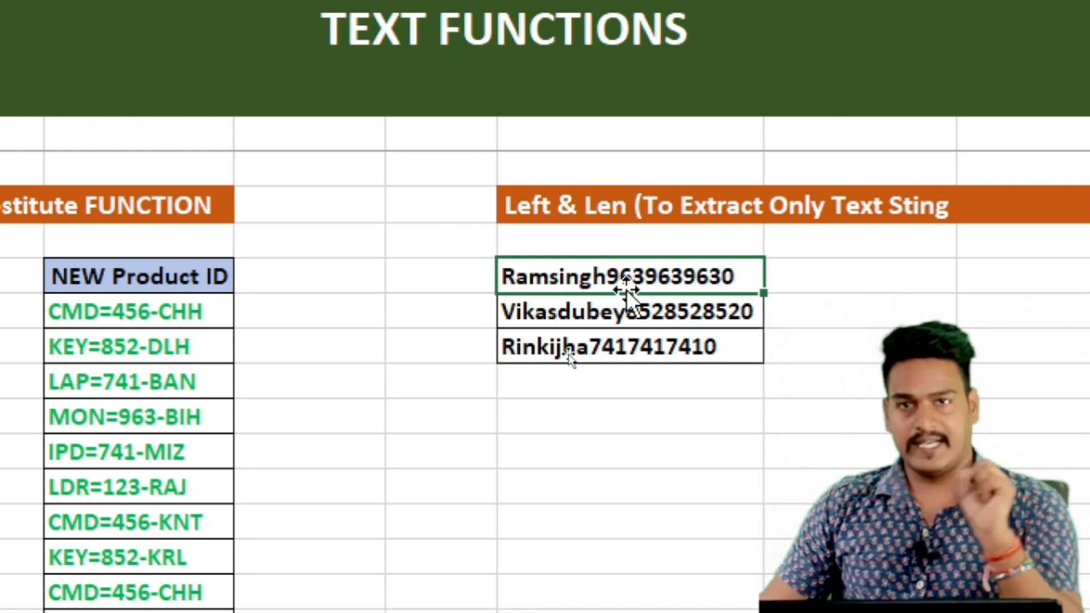
{"action": "left_click_drag", "start_coordinate": [602, 278], "coordinate": [614, 344]}
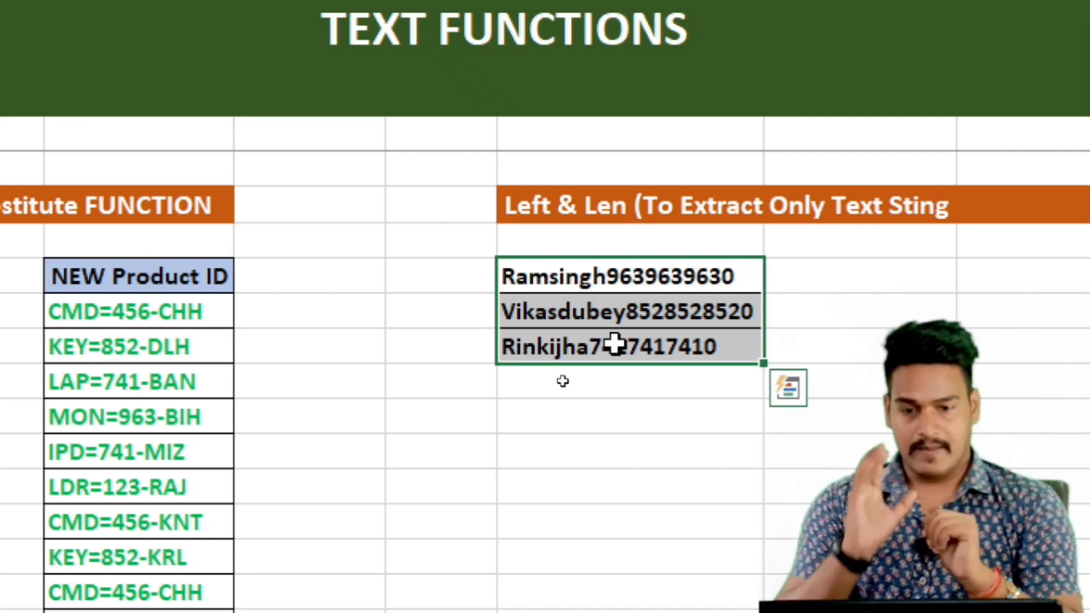
{"action": "left_click", "coordinate": [597, 417]}
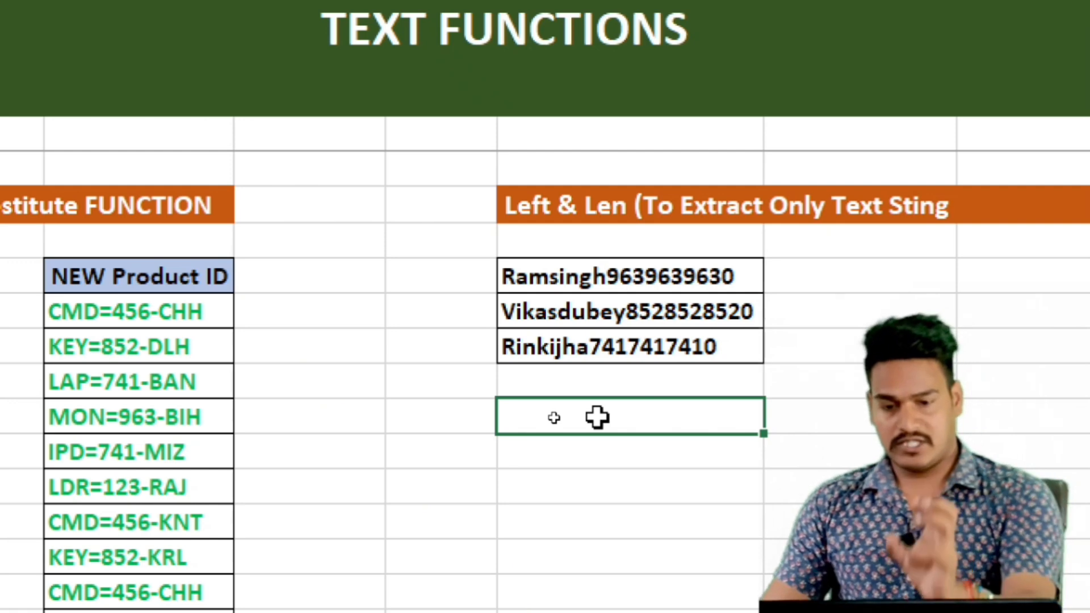
{"action": "type", "text": "=len"}
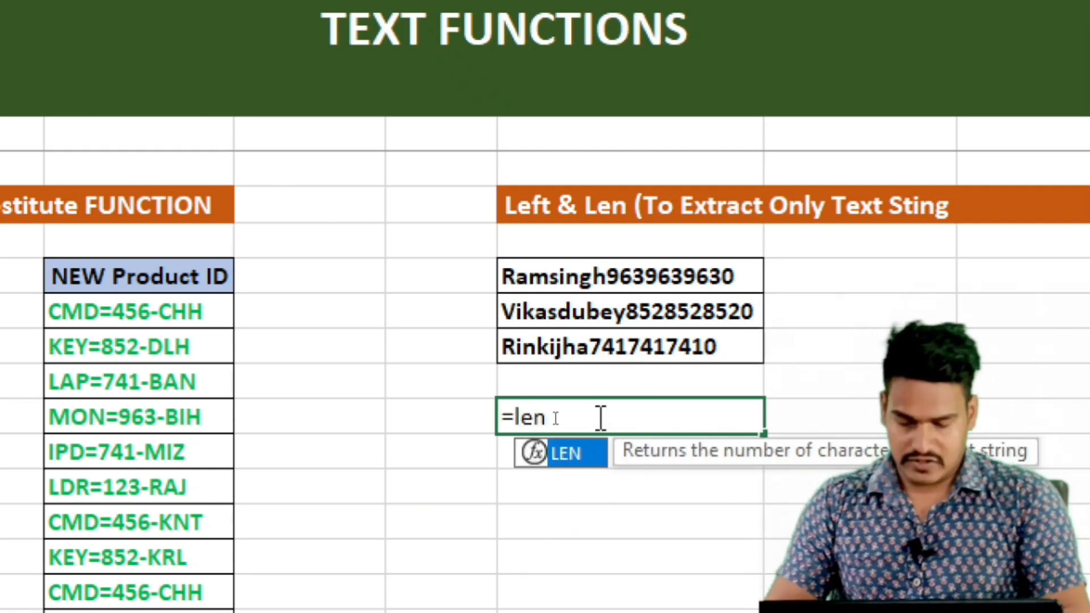
{"action": "type", "text": "("}
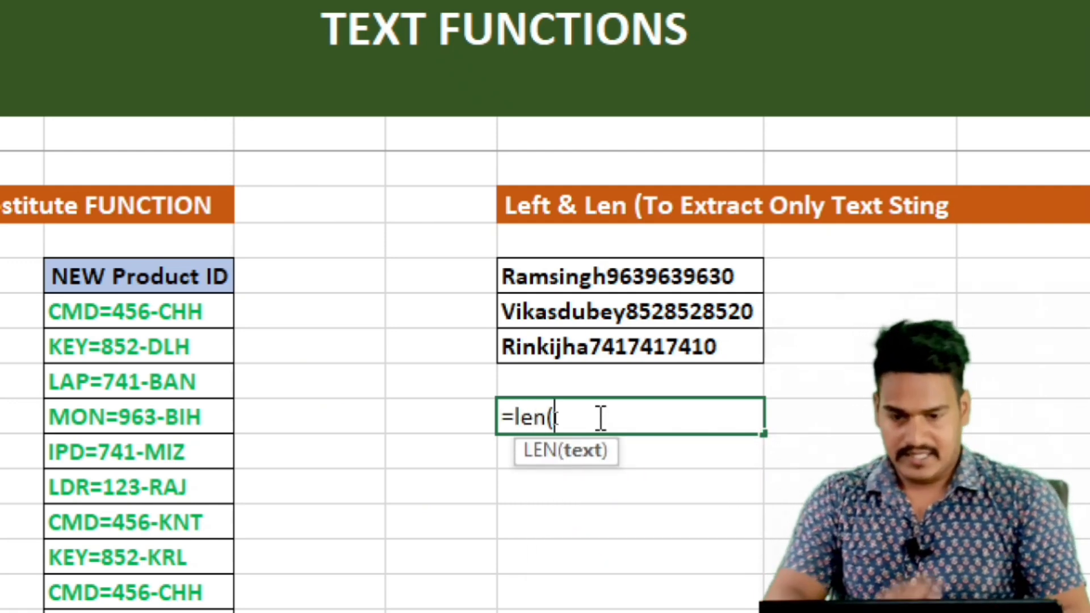
{"action": "left_click", "coordinate": [616, 278]}
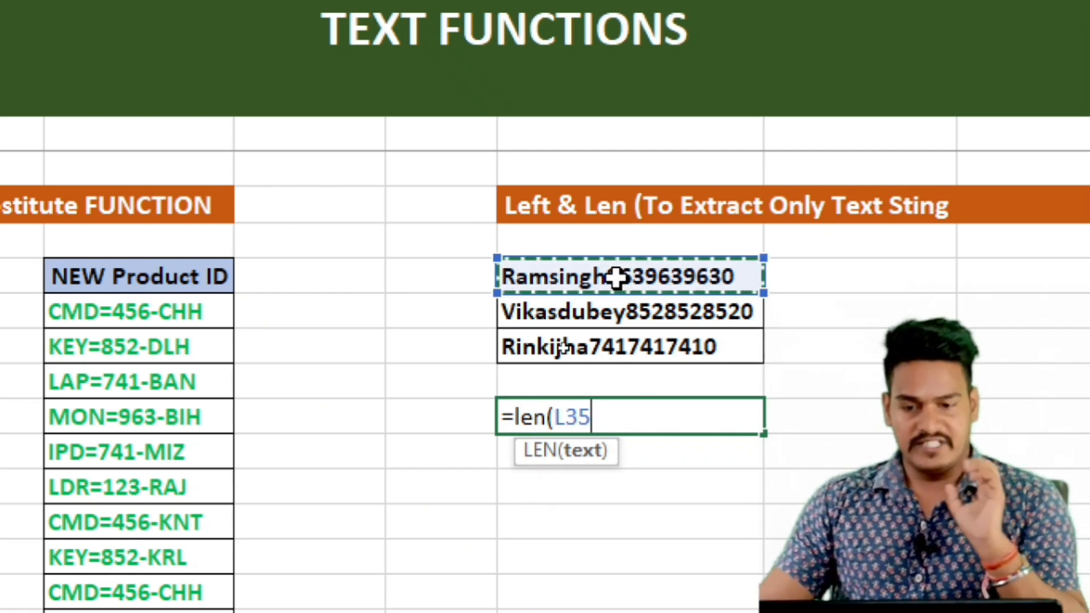
{"action": "type", "text": ")"}
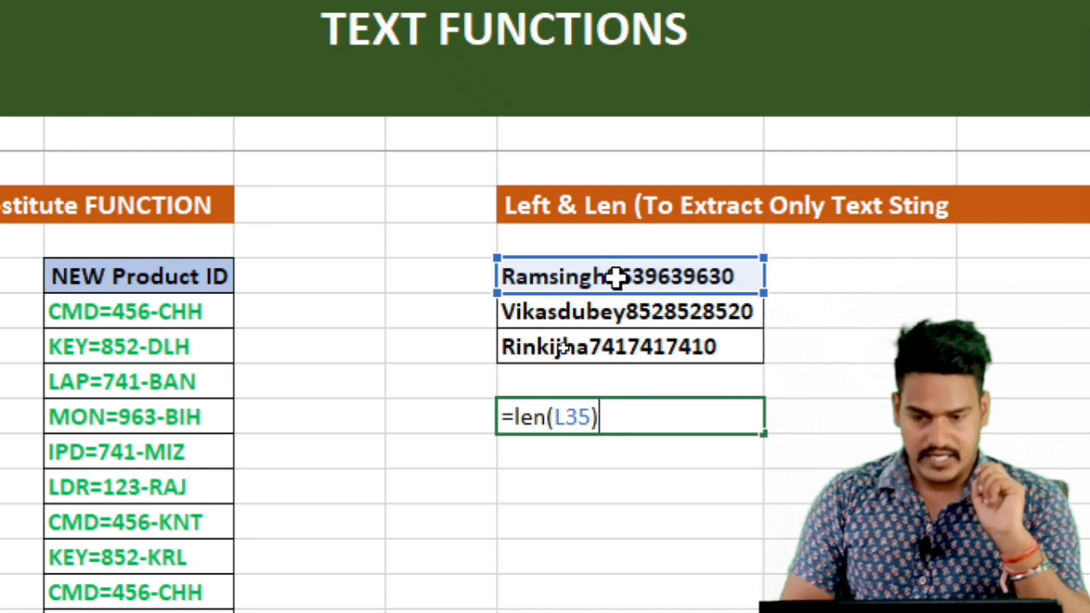
{"action": "key", "text": "Return"}
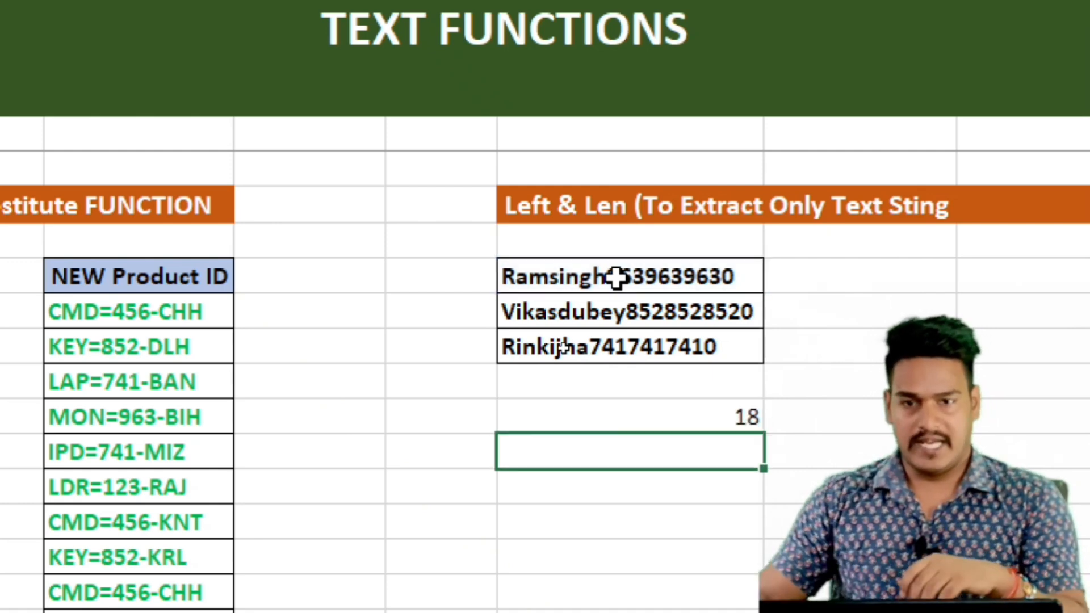
- Try =LEN(L35)-10 in L39 to leave out the ten phone digits, and clear the cell
{"action": "left_click", "coordinate": [718, 427]}
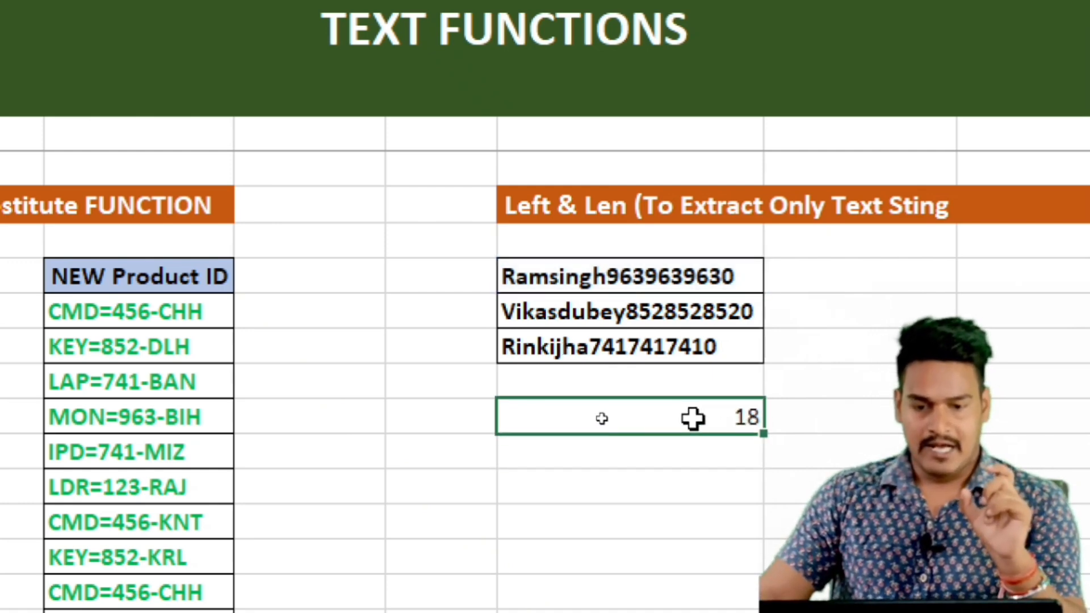
{"action": "double_click", "coordinate": [693, 418]}
{"action": "type", "text": "-10"}
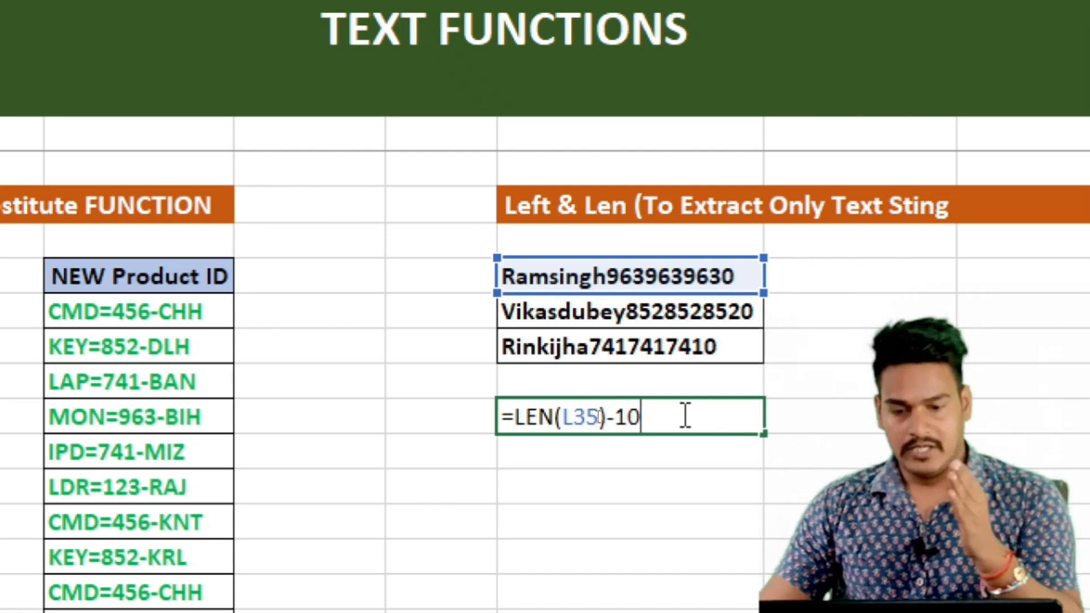
{"action": "key", "text": "Return"}
{"action": "left_click", "coordinate": [681, 415]}
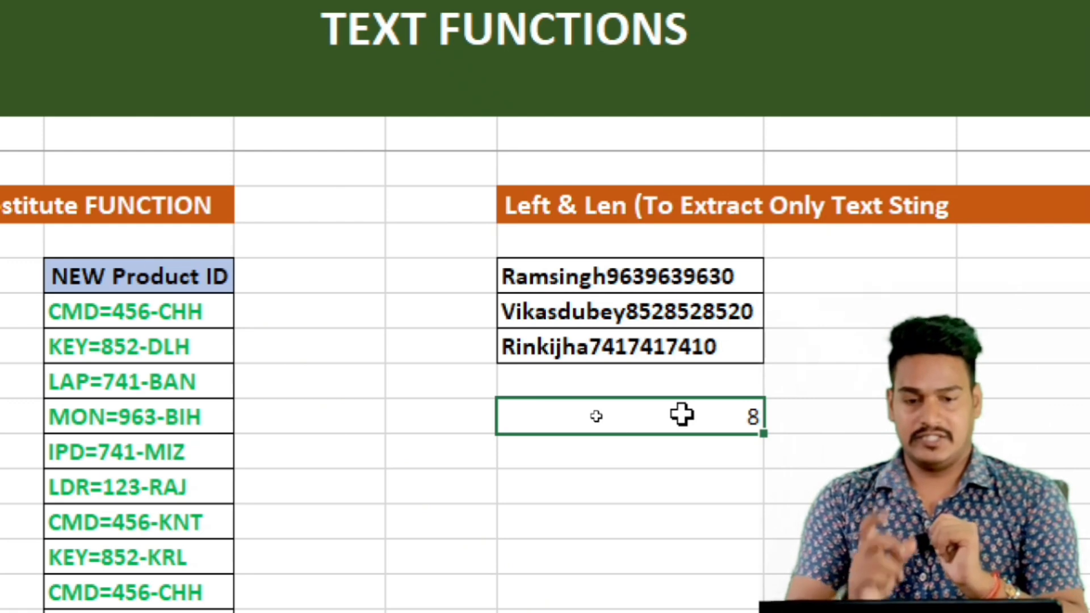
{"action": "key", "text": "Delete"}
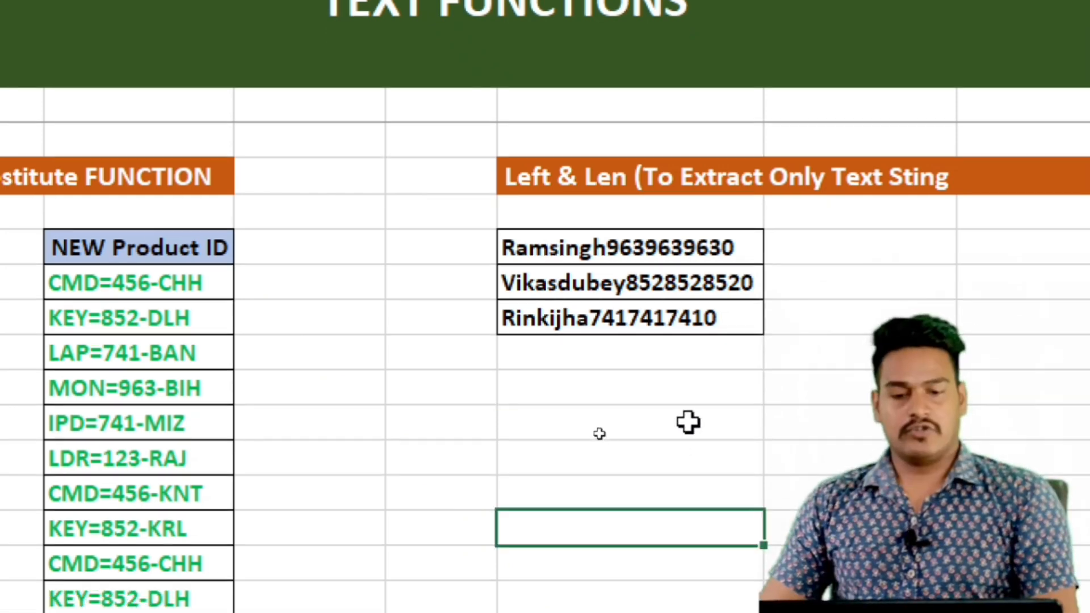
- Enter =LEFT(L35,LEN(L35)-10) in L39 to extract only the name from the first name-and-phone string
{"action": "left_click", "coordinate": [691, 417]}
{"action": "type", "text": "="}
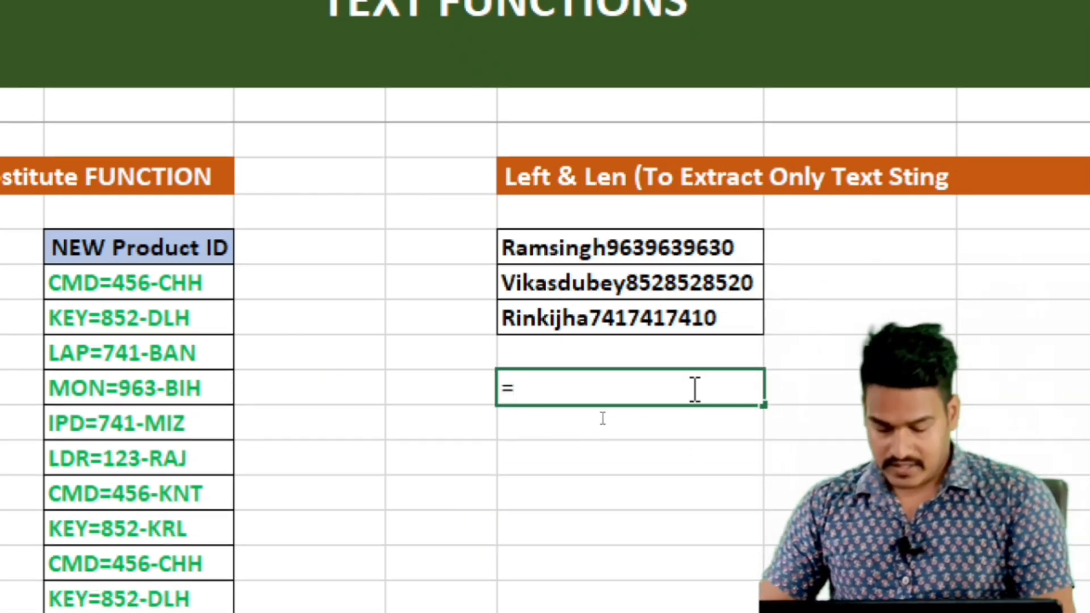
{"action": "type", "text": "left"}
{"action": "key", "text": "Tab"}
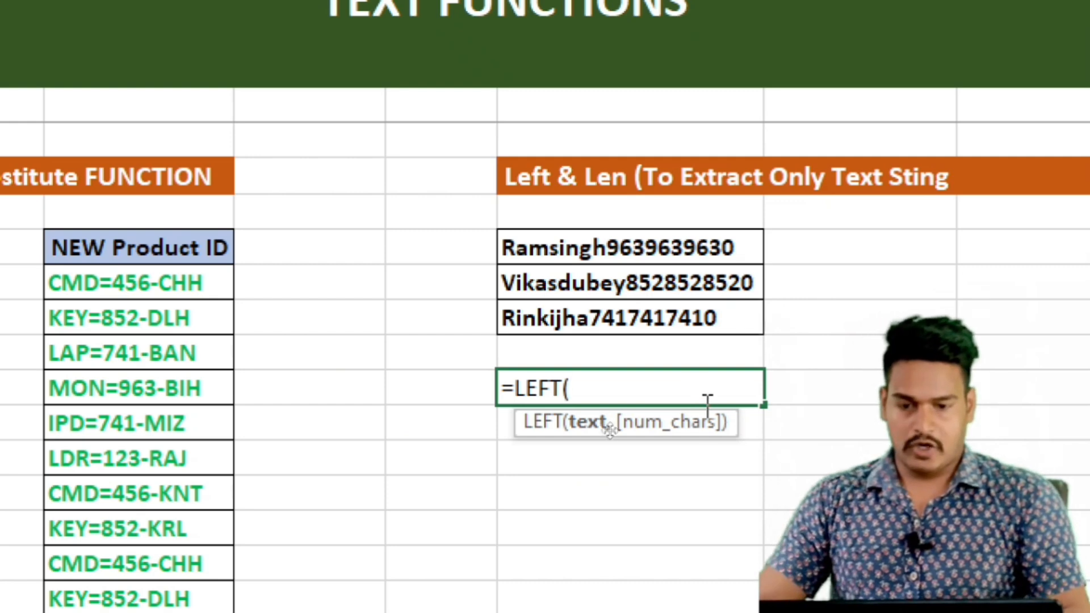
{"action": "left_click", "coordinate": [539, 248]}
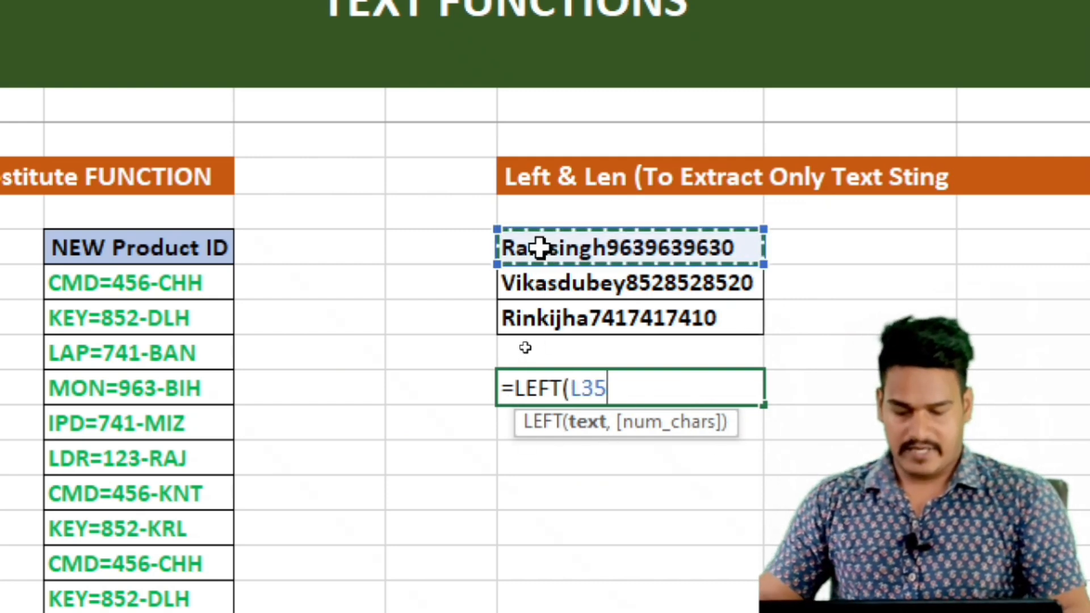
{"action": "type", "text": ","}
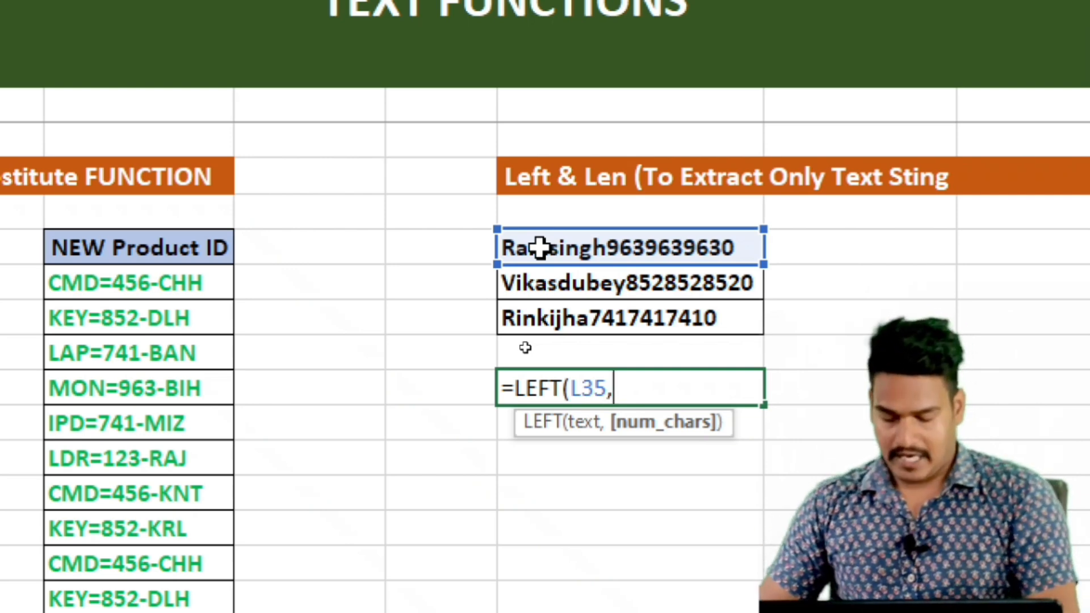
{"action": "type", "text": "len("}
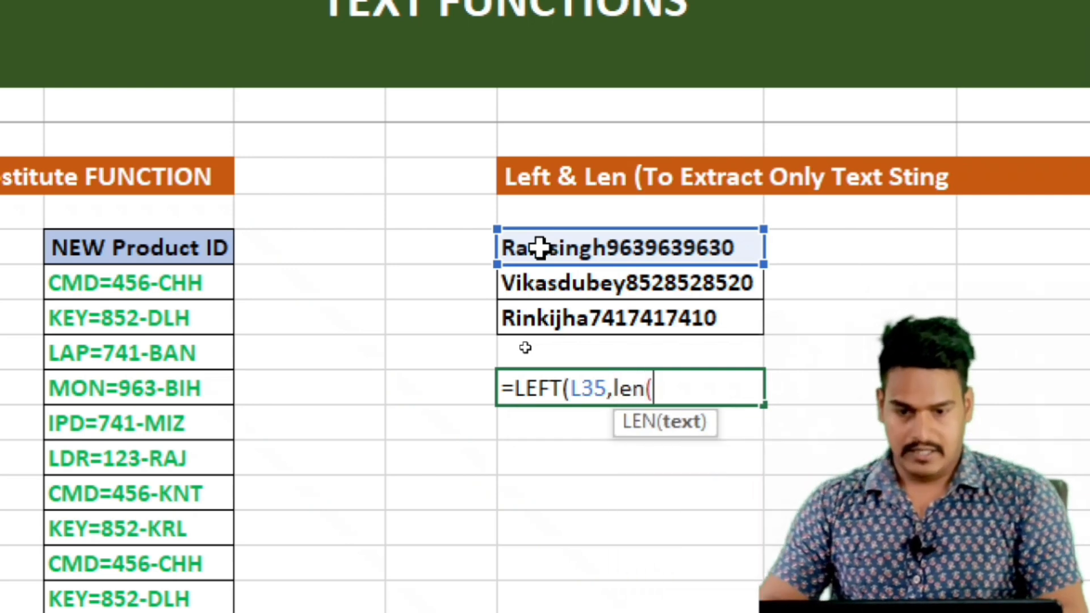
{"action": "left_click", "coordinate": [539, 247]}
{"action": "type", "text": ")"}
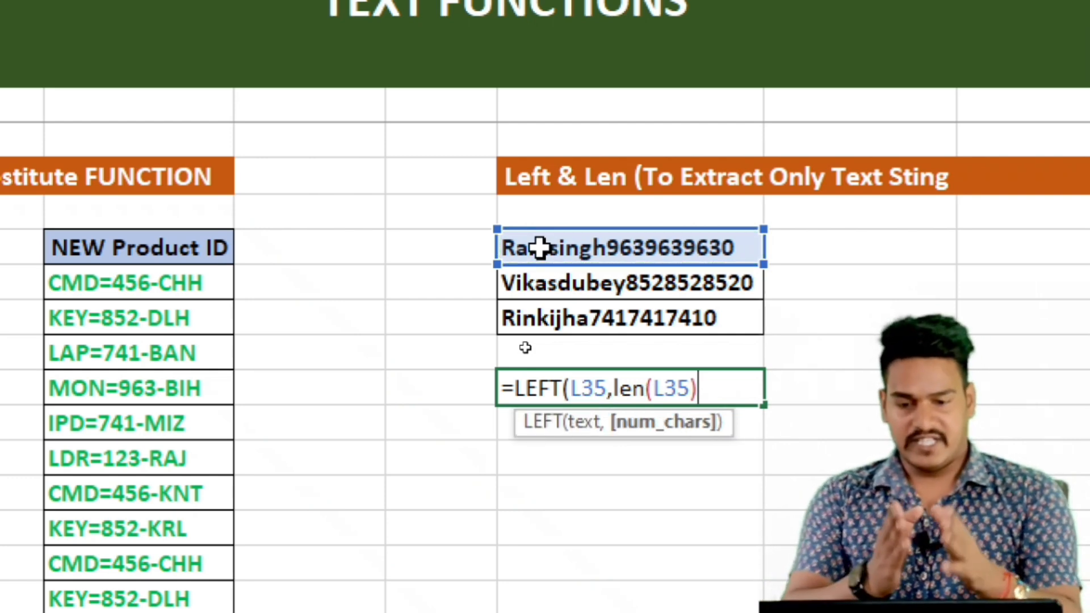
{"action": "type", "text": "-"}
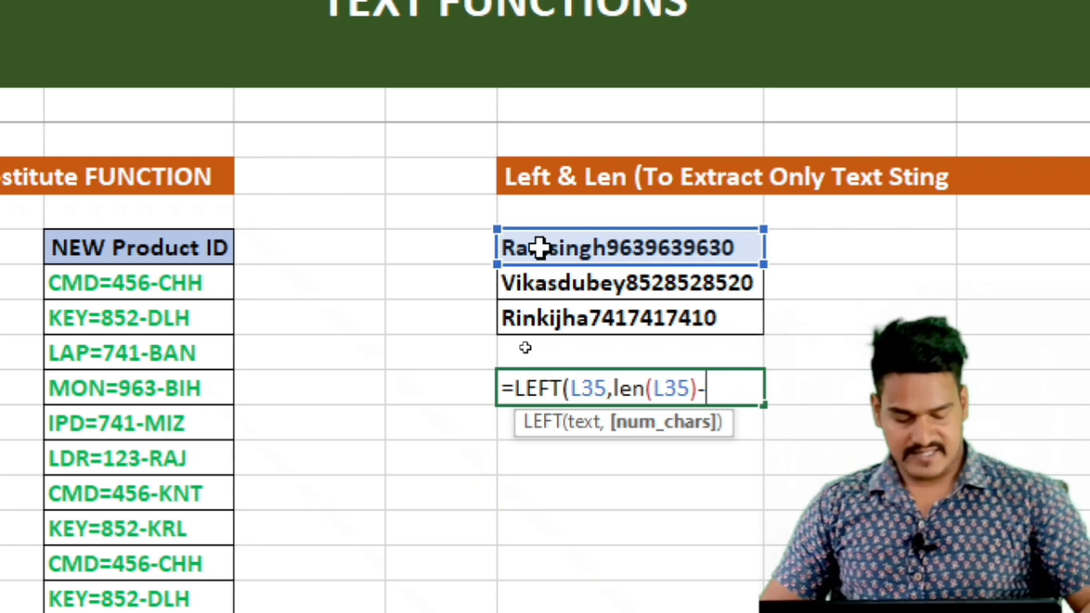
{"action": "type", "text": "10"}
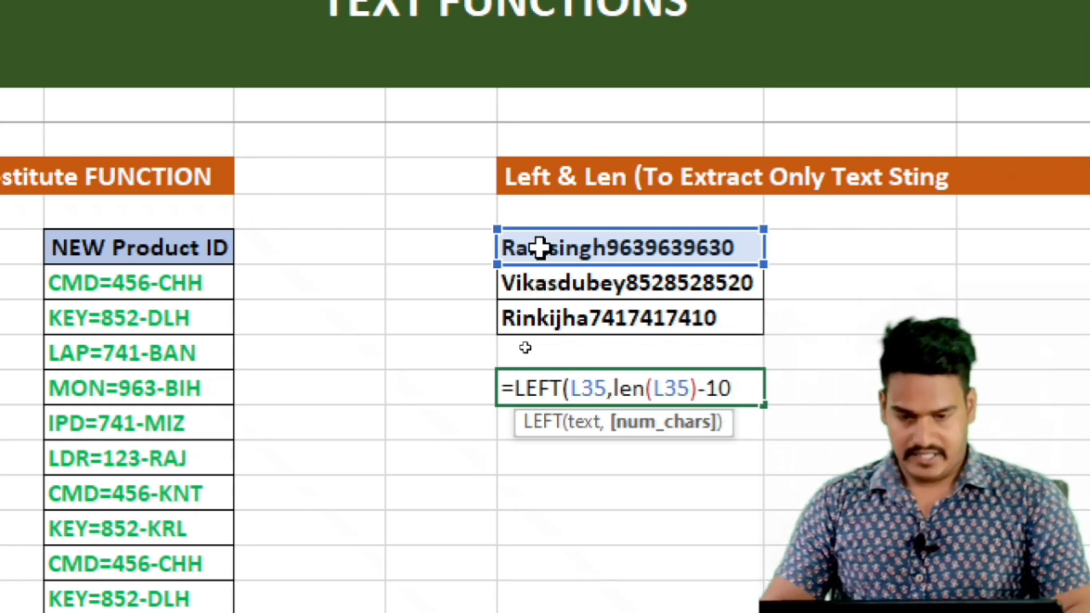
{"action": "type", "text": ")"}
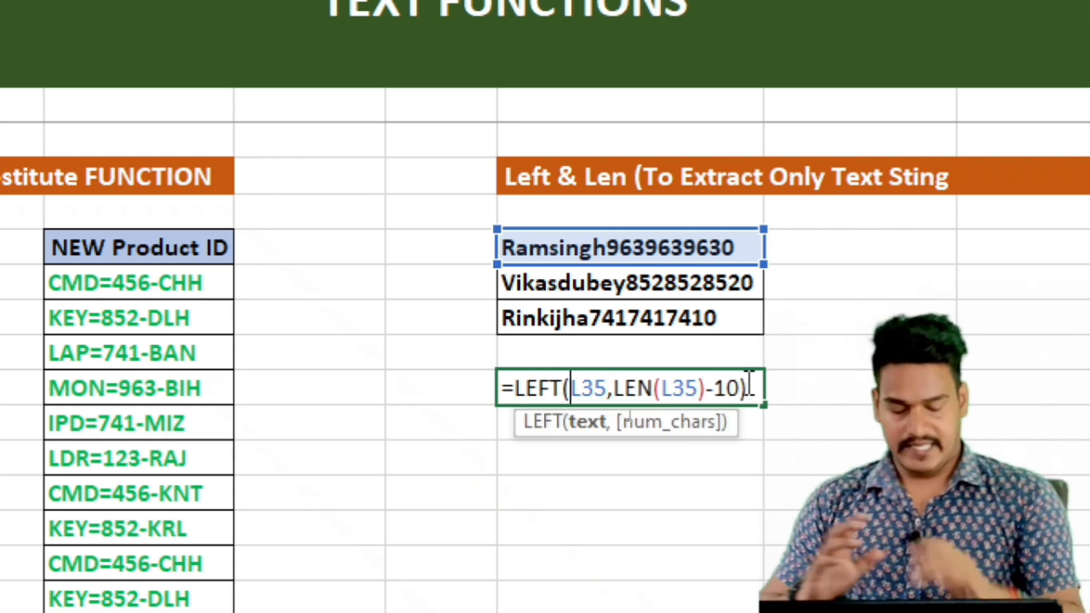
{"action": "key", "text": "Return"}
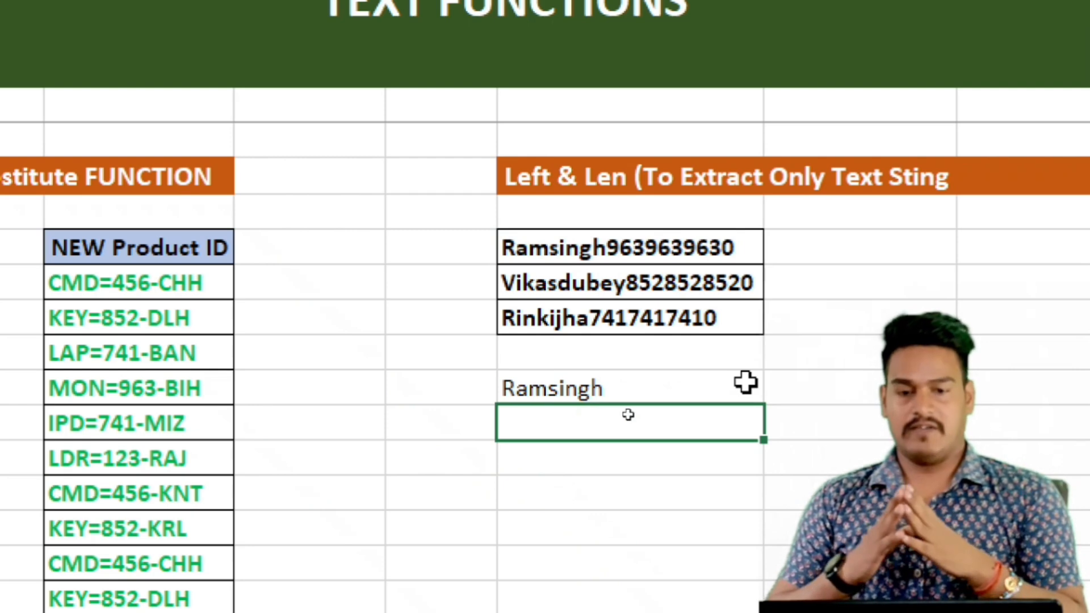